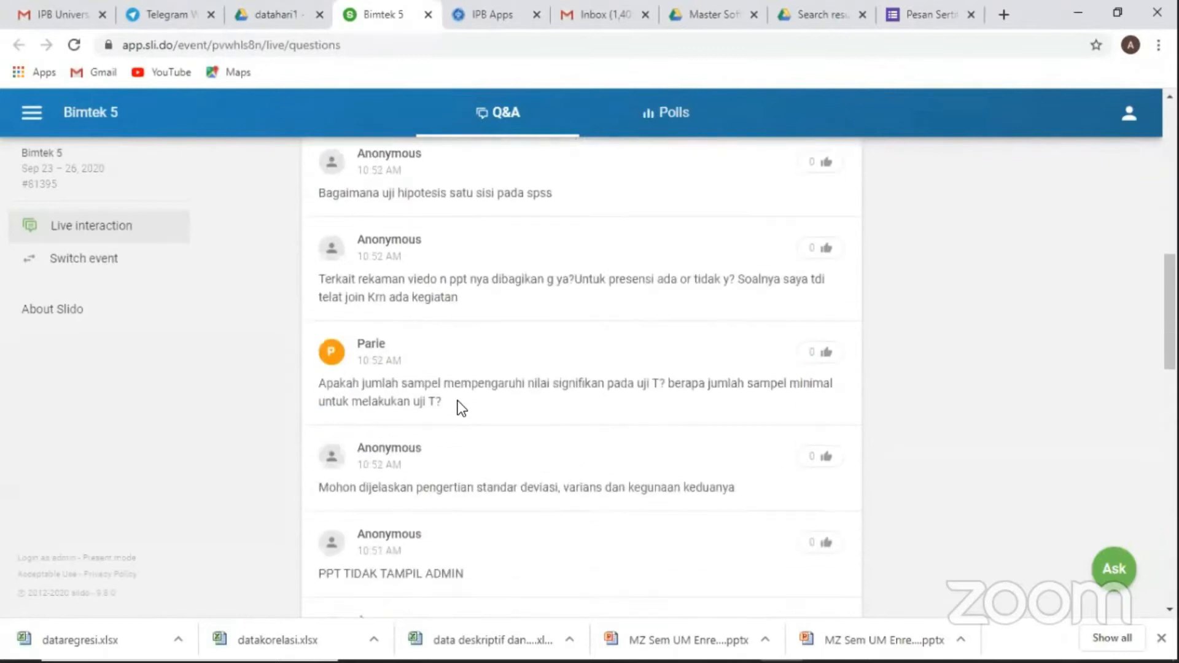
pyautogui.scroll(-3, 461, 474)
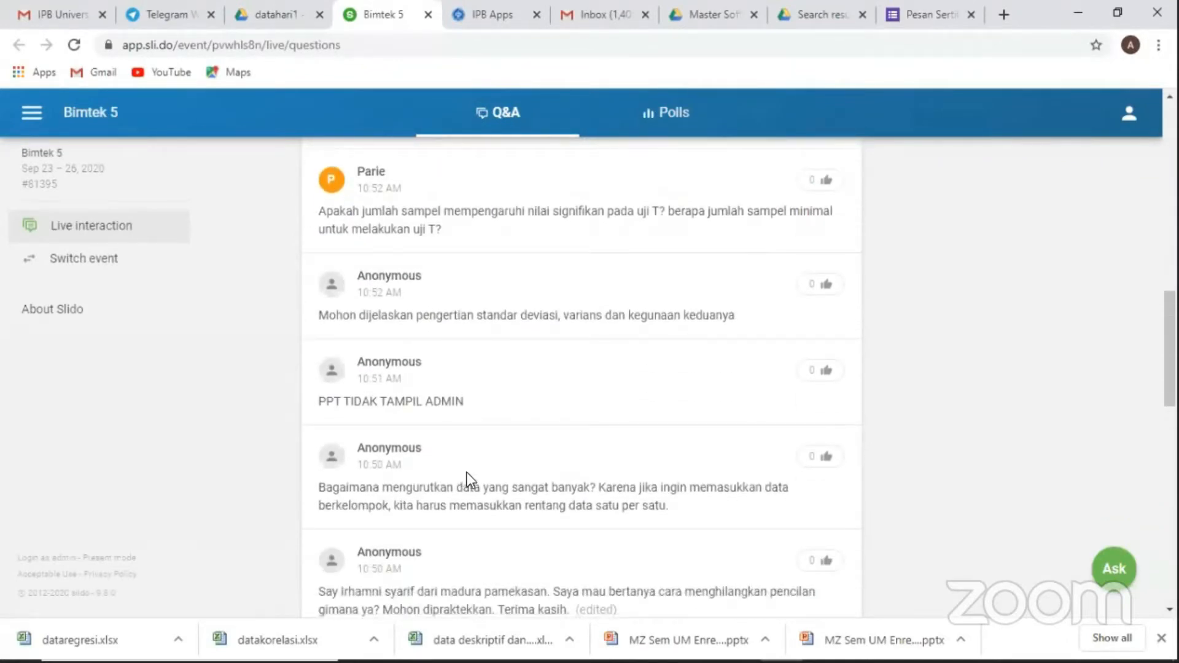
# Step: Find the audience question about removing outliers (pencilan) in the Bimtek 5 Q&A list, upvote it and highlight its text
pyautogui.scroll(-2, 469, 479)
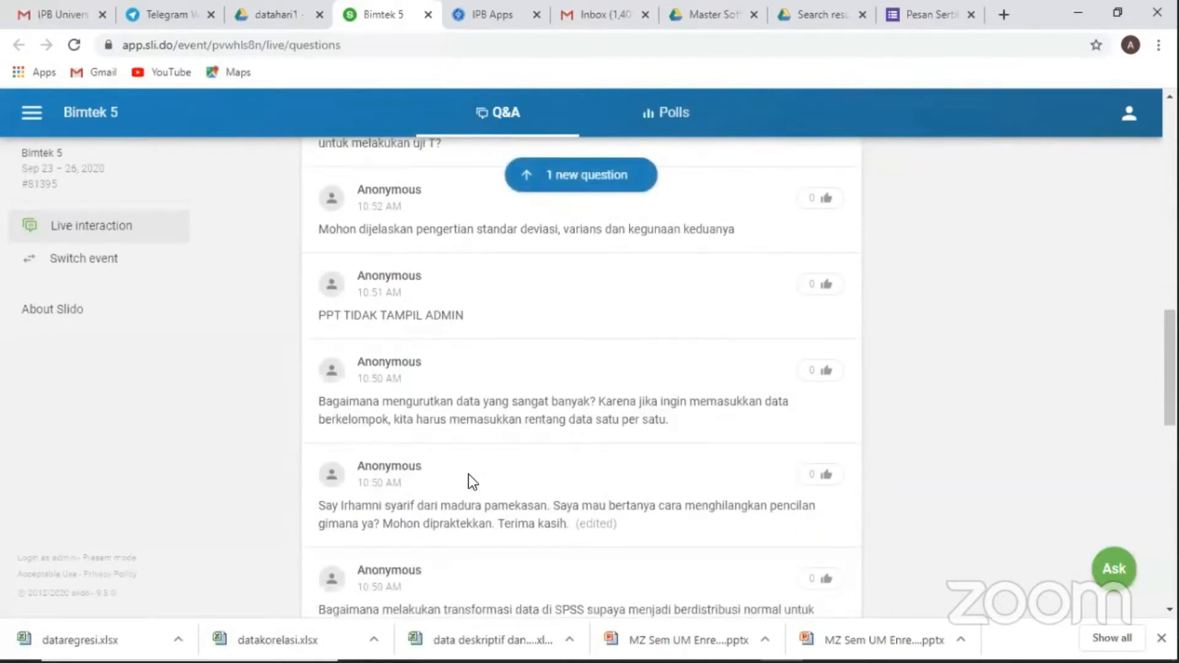
pyautogui.scroll(-1, 469, 474)
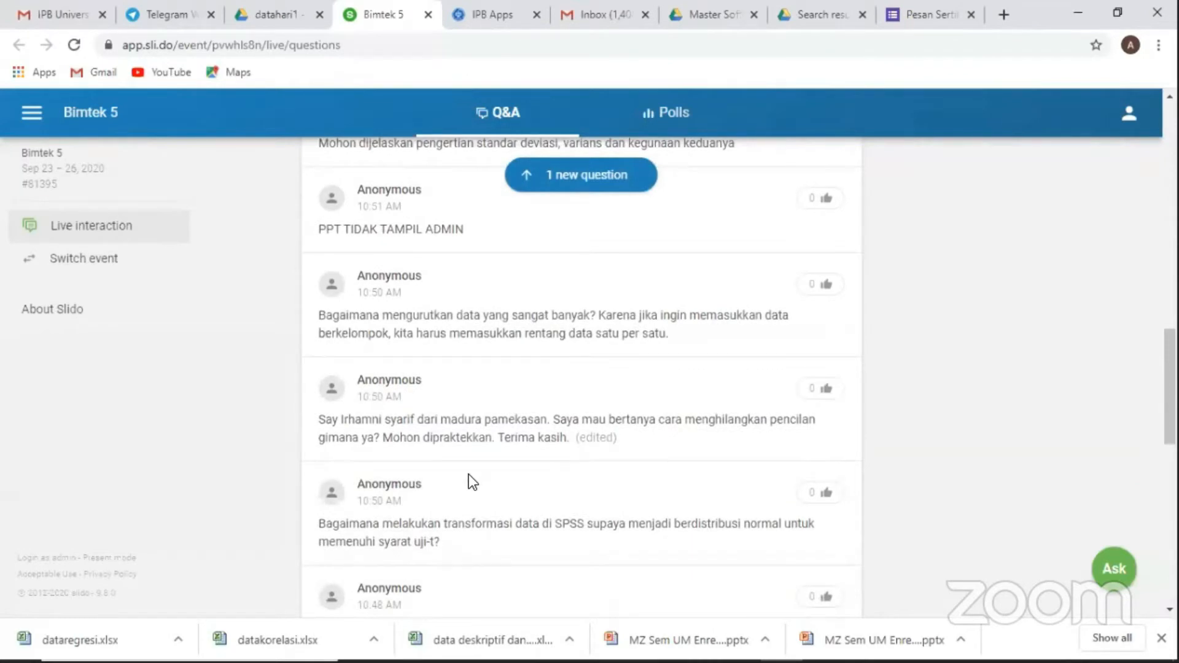
pyautogui.scroll(-1, 469, 474)
pyautogui.scroll(1, 469, 474)
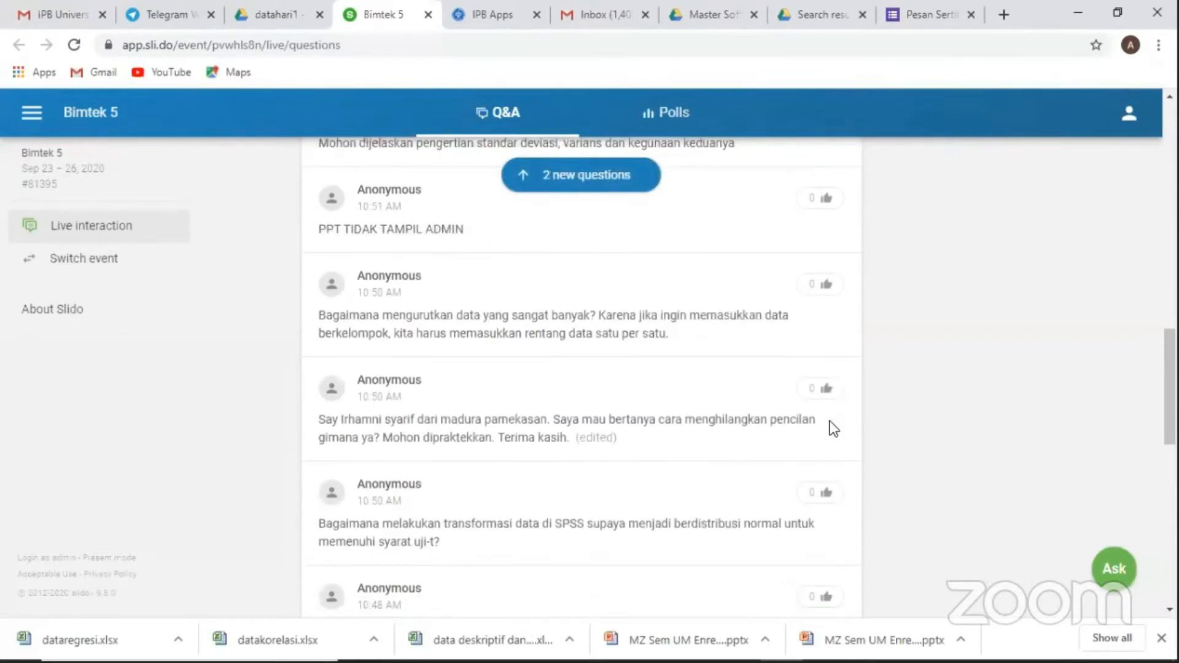
pyautogui.click(826, 389)
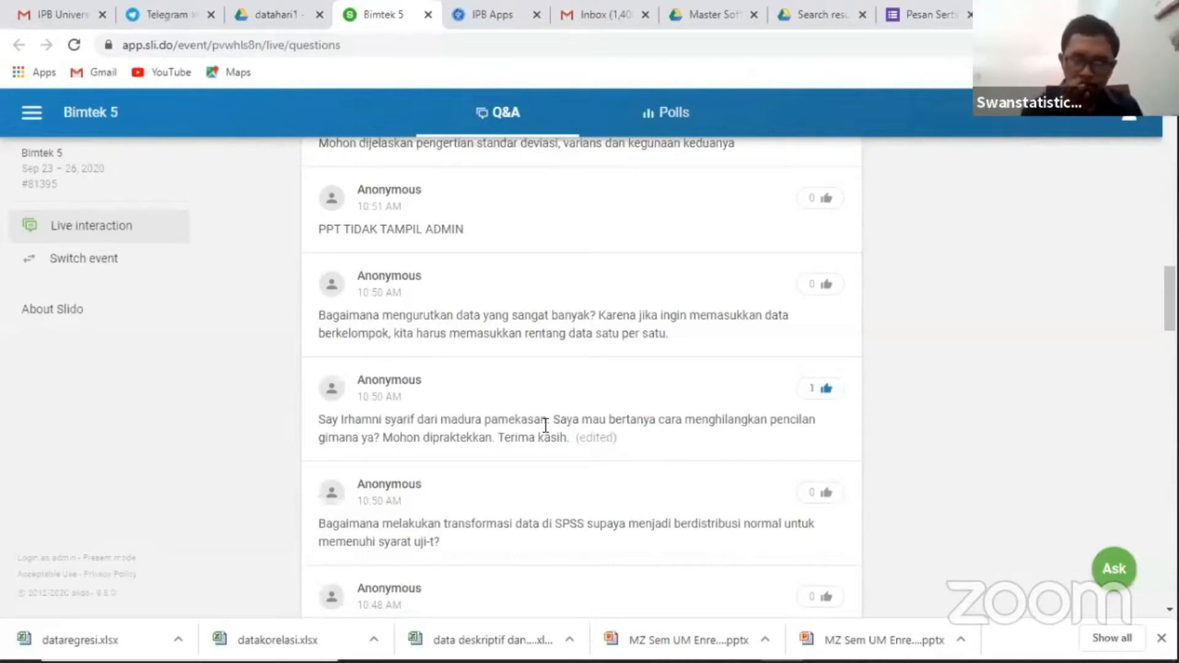
pyautogui.moveTo(575, 438); pyautogui.dragTo(323, 435)
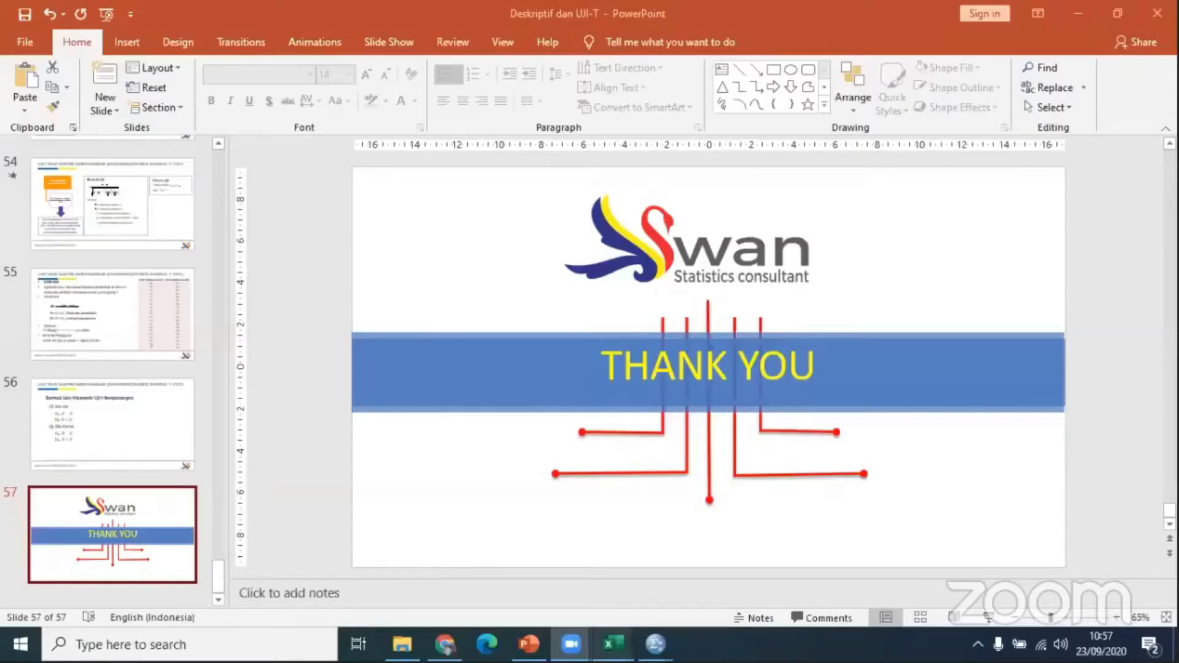
# Step: Switch to the Excel workbook "data deskriptif dan uji T" and go to the Data UTS header on Sheet2
pyautogui.moveTo(613, 645)
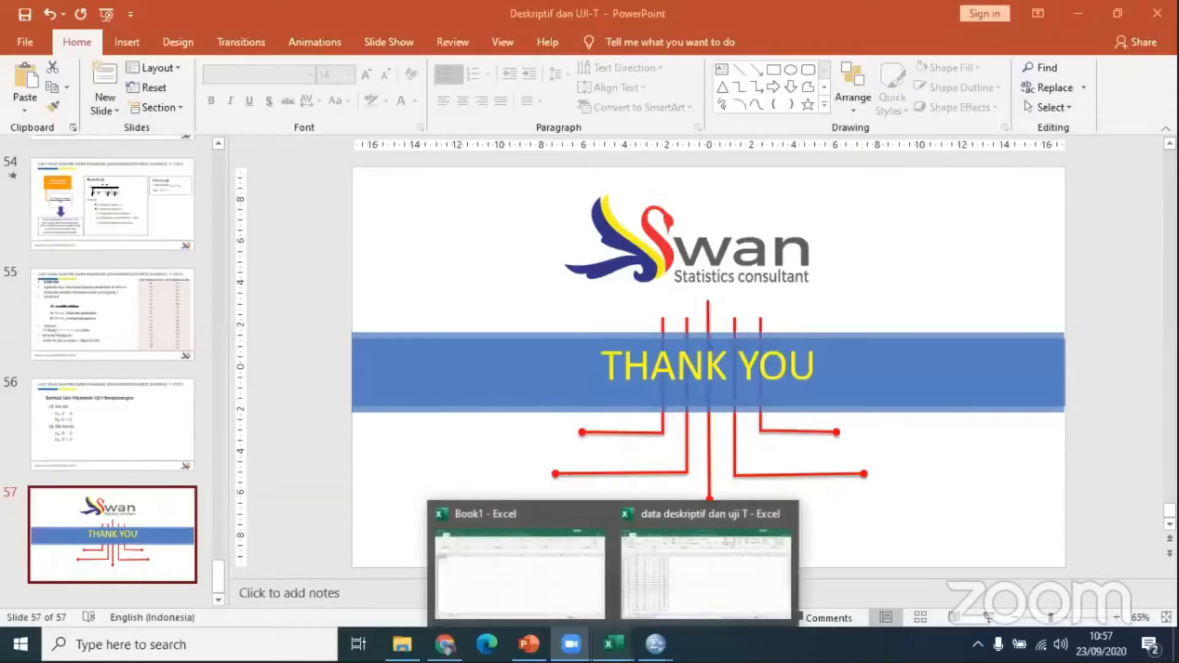
pyautogui.click(655, 595)
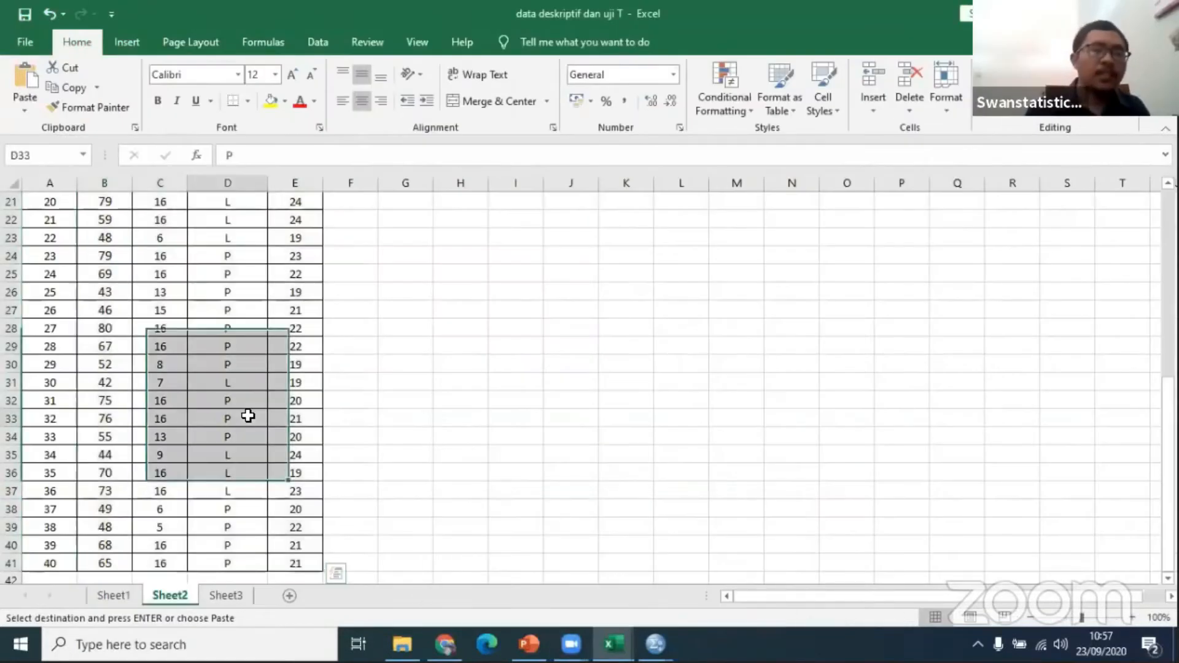
pyautogui.press('Left')
pyautogui.press('Left')
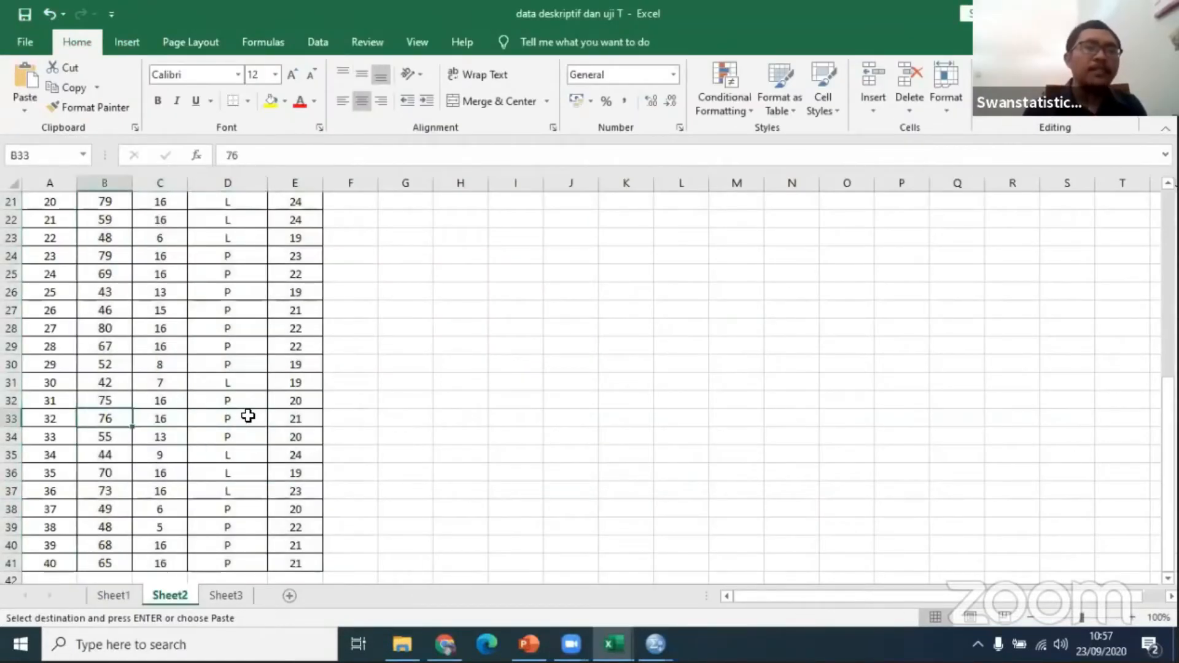
pyautogui.press('Up')
pyautogui.press('Up')
pyautogui.press('Up')
pyautogui.press('Up')
pyautogui.press('Up')
pyautogui.press('Up')
pyautogui.press('Up')
pyautogui.press('Up')
pyautogui.press('Up')
pyautogui.press('Up')
pyautogui.press('Up')
pyautogui.press('Up')
pyautogui.press('Up')
pyautogui.press('Up')
pyautogui.press('Up')
pyautogui.press('Up')
pyautogui.press('Up')
pyautogui.press('Up')
pyautogui.press('Up')
pyautogui.press('Up')
pyautogui.press('Up')
pyautogui.press('Up')
pyautogui.press('Up')
pyautogui.press('Up')
pyautogui.press('Up')
pyautogui.press('Up')
pyautogui.press('Down')
pyautogui.press('Up')
pyautogui.press('Right')
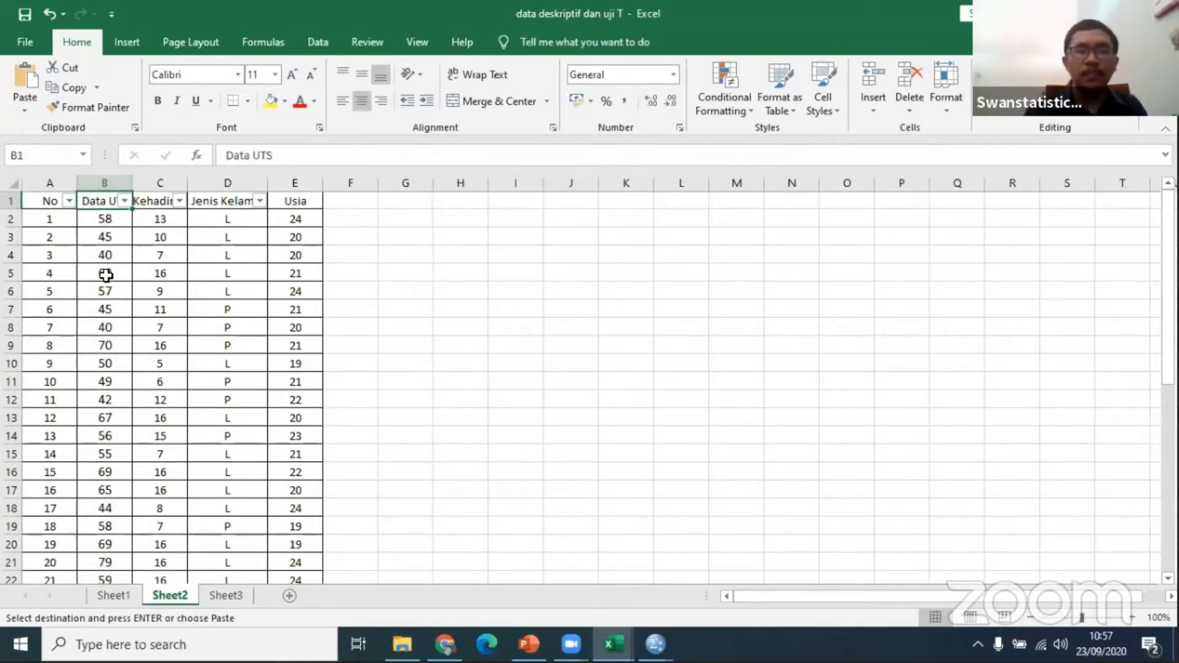
# Step: Examine the Data UTS scores on Sheet2 from the first row to the last
pyautogui.click(111, 233)
pyautogui.press('Down')
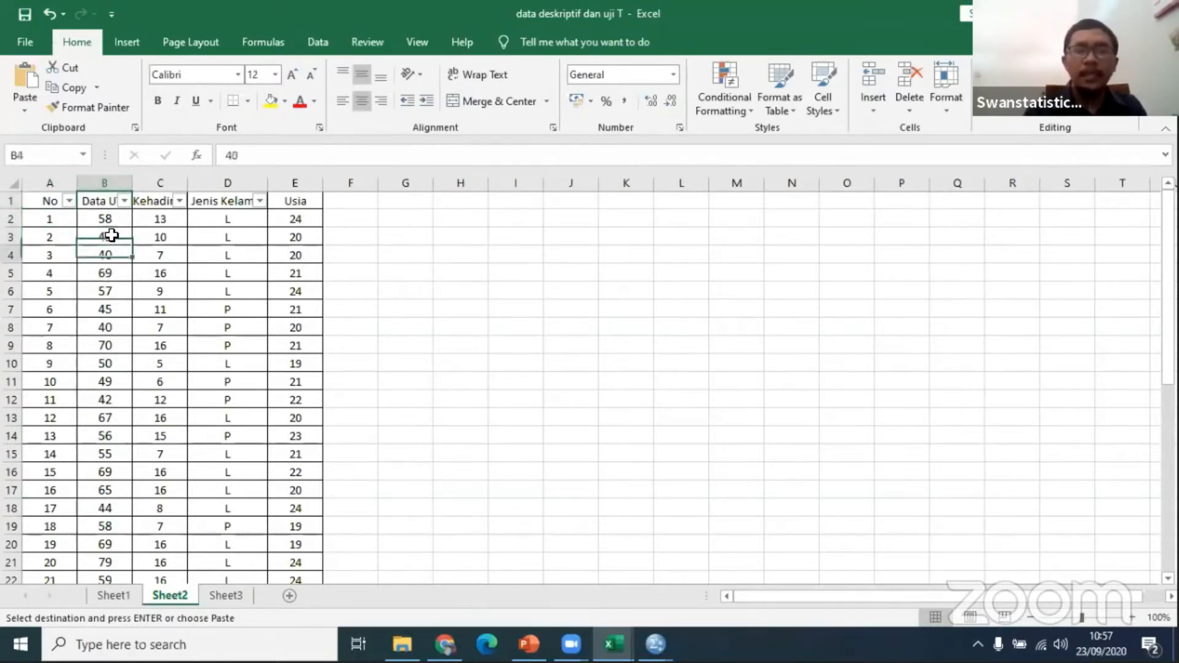
pyautogui.press('Down')
pyautogui.press('Down')
pyautogui.press('Down')
pyautogui.press('Down')
pyautogui.press('Down')
pyautogui.press('Down')
pyautogui.press('Down')
pyautogui.press('Down')
pyautogui.press('Down')
pyautogui.press('Down')
pyautogui.press('Down')
pyautogui.press('Down')
pyautogui.press('Down')
pyautogui.press('Down')
pyautogui.press('Down')
pyautogui.press('Down')
pyautogui.press('Down')
pyautogui.press('Down')
pyautogui.press('Down')
pyautogui.press('Down')
pyautogui.press('Up')
pyautogui.press('Up')
pyautogui.press('Up')
pyautogui.press('Up')
pyautogui.press('Up')
pyautogui.press('Up')
pyautogui.press('Up')
pyautogui.press('Up')
pyautogui.press('Up')
pyautogui.press('Up')
pyautogui.press('Up')
pyautogui.press('Up')
pyautogui.press('Up')
pyautogui.press('Up')
pyautogui.press('Up')
pyautogui.press('Up')
pyautogui.press('Up')
pyautogui.press('Up')
pyautogui.press('Up')
pyautogui.press('Up')
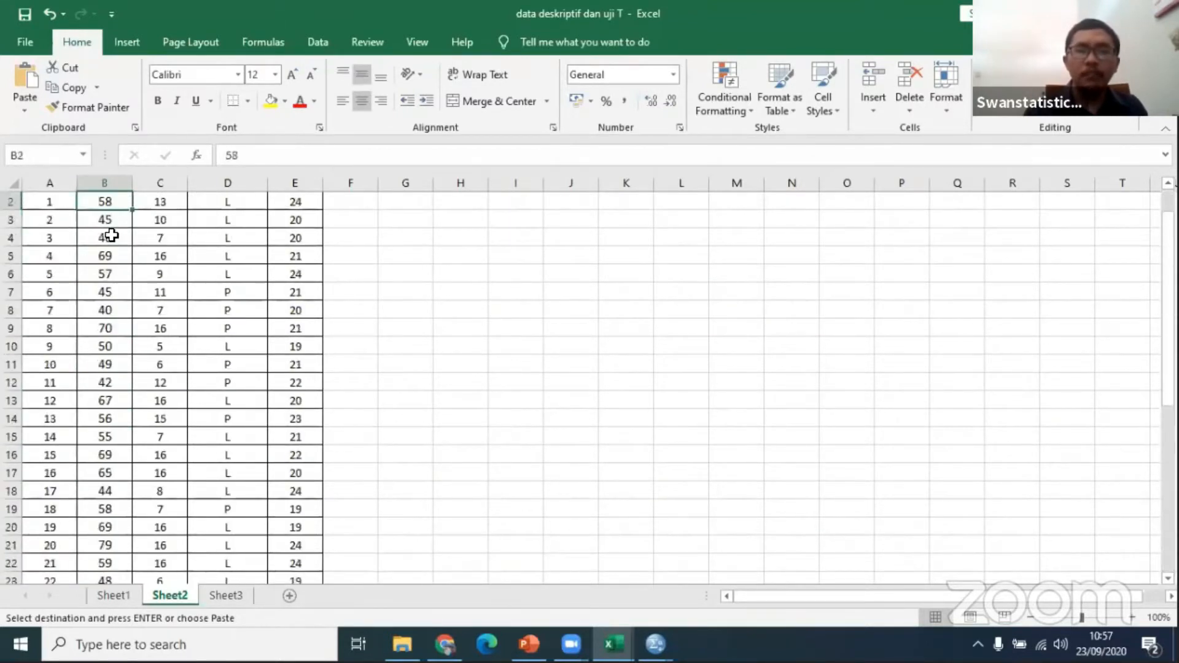
pyautogui.press('Up')
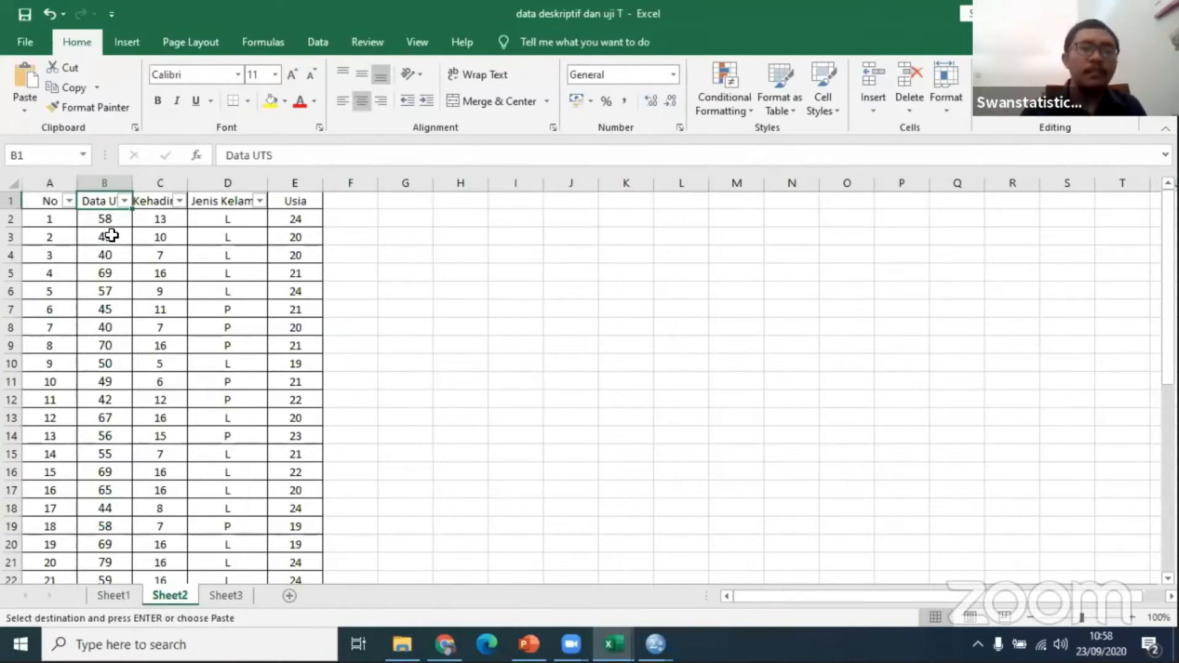
pyautogui.press('Down')
pyautogui.press('Down')
pyautogui.press('Down')
pyautogui.press('Down')
pyautogui.press('Down')
pyautogui.press('Down')
pyautogui.press('Down')
pyautogui.press('Down')
pyautogui.press('Down')
pyautogui.press('Down')
pyautogui.press('Down')
pyautogui.press('Down')
pyautogui.press('Down')
pyautogui.press('Down')
pyautogui.press('Down')
pyautogui.press('Down')
pyautogui.press('Down')
pyautogui.press('Down')
pyautogui.press('Down')
pyautogui.press('Down')
pyautogui.press('Down')
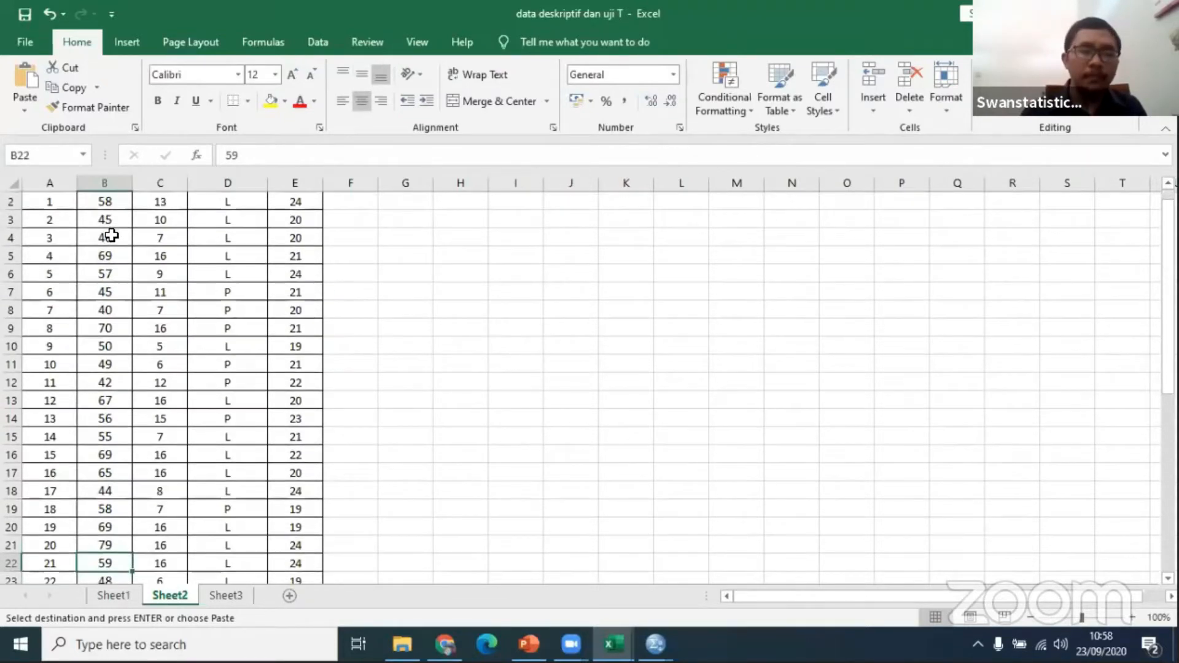
pyautogui.press('Down')
pyautogui.press('Down')
pyautogui.press('Down')
pyautogui.press('Down')
pyautogui.press('Down')
pyautogui.press('Down')
pyautogui.press('Down')
pyautogui.press('Down')
pyautogui.press('Down')
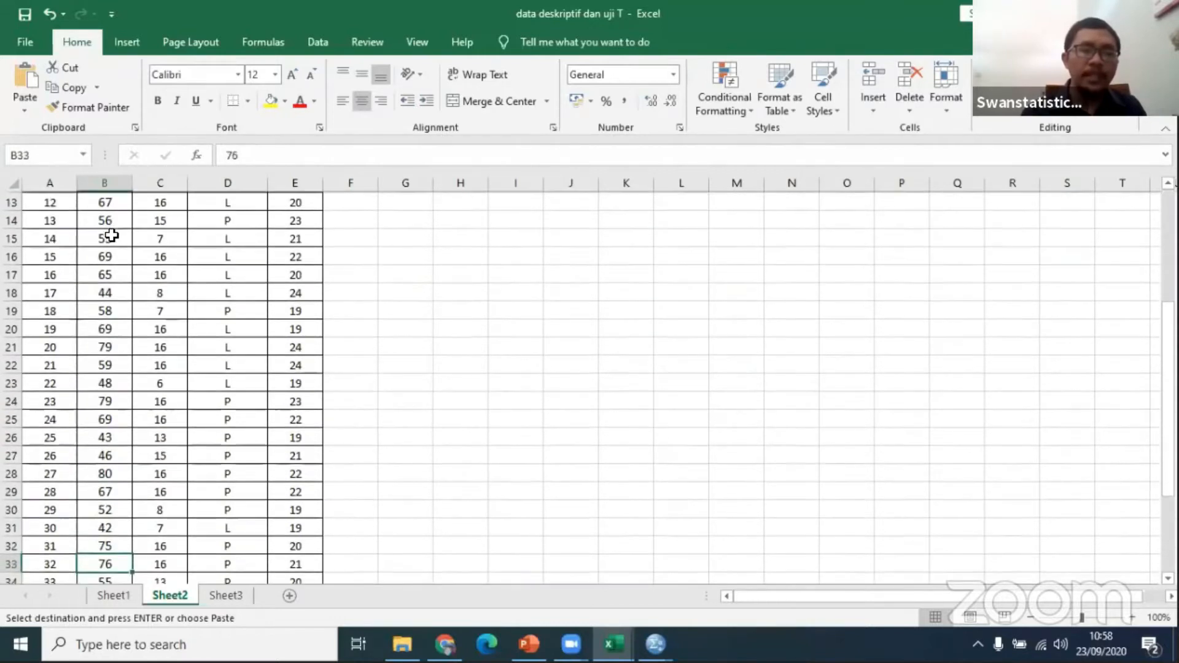
pyautogui.press('Down')
pyautogui.press('Down')
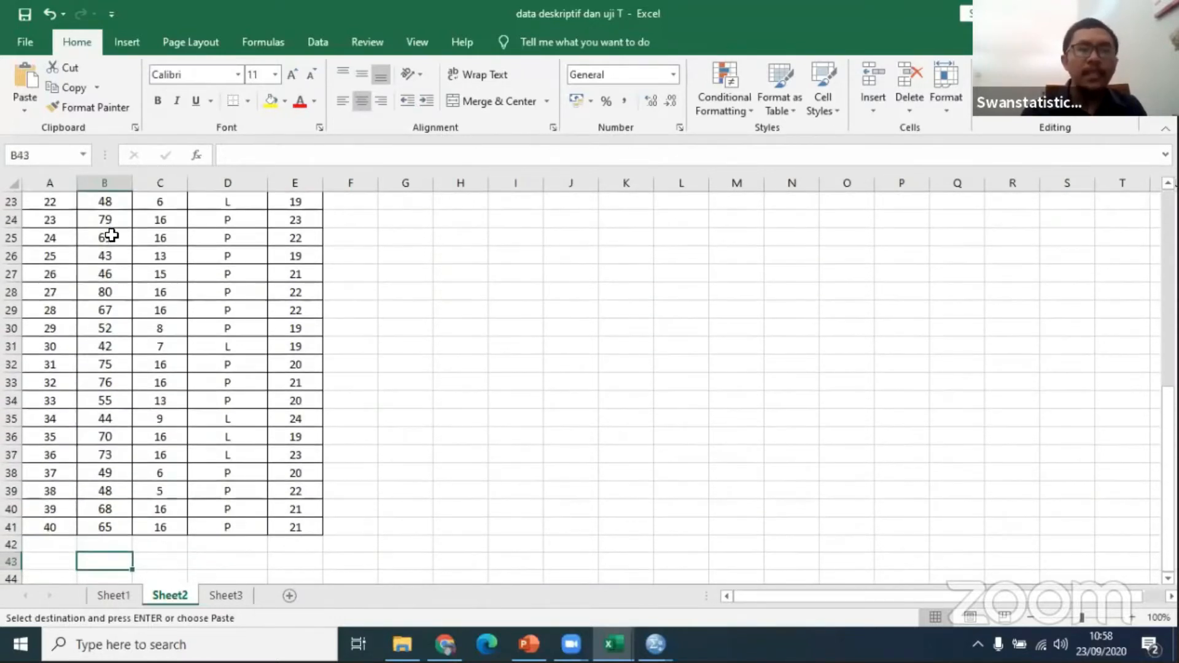
pyautogui.hotkey('ctrl', 'Up')
pyautogui.hotkey('ctrl', 'Up')
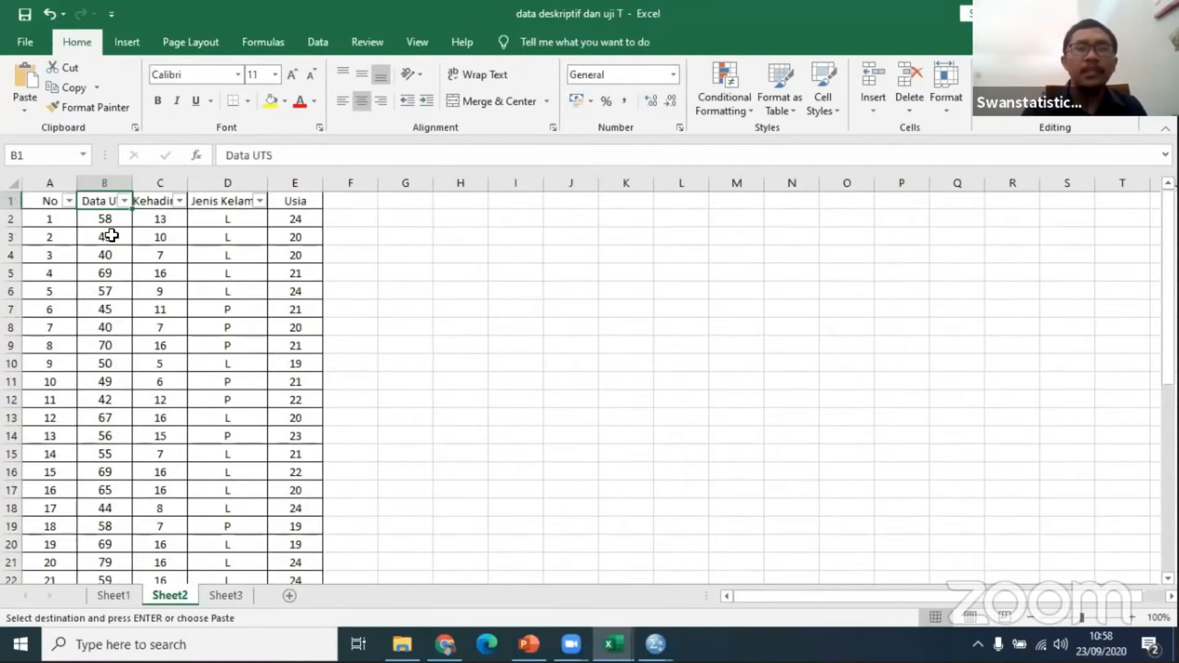
# Step: Calculate the highest Data UTS score in cell G2 with =MAX(B2:B41)
pyautogui.click(393, 217)
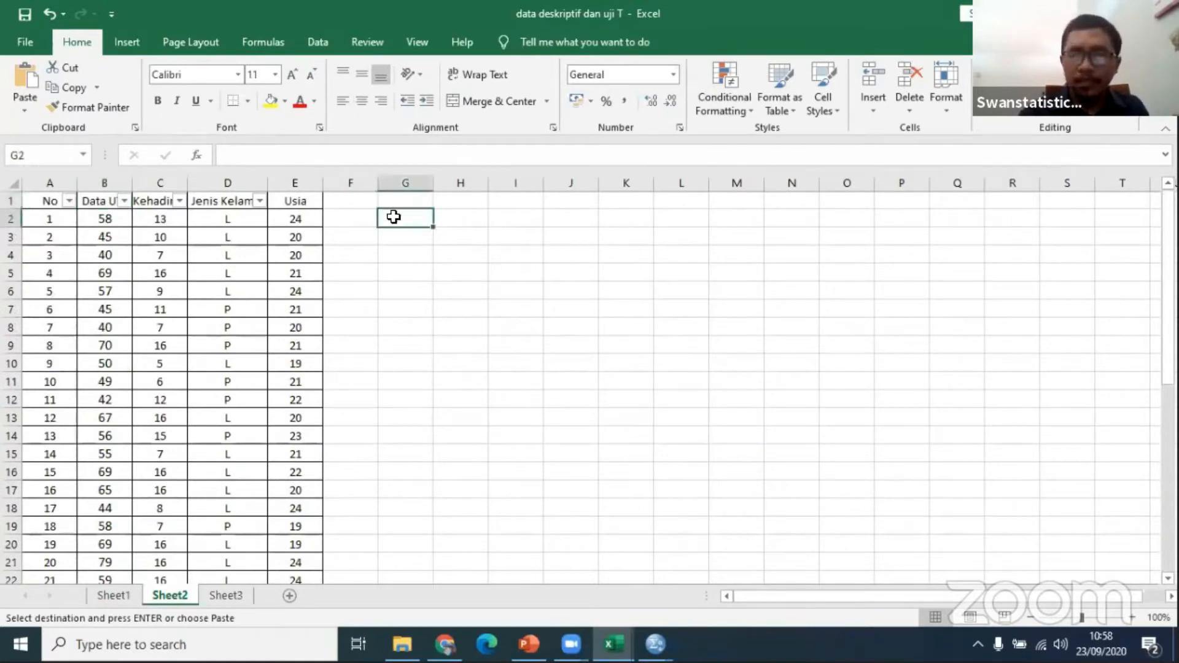
pyautogui.write('=m')
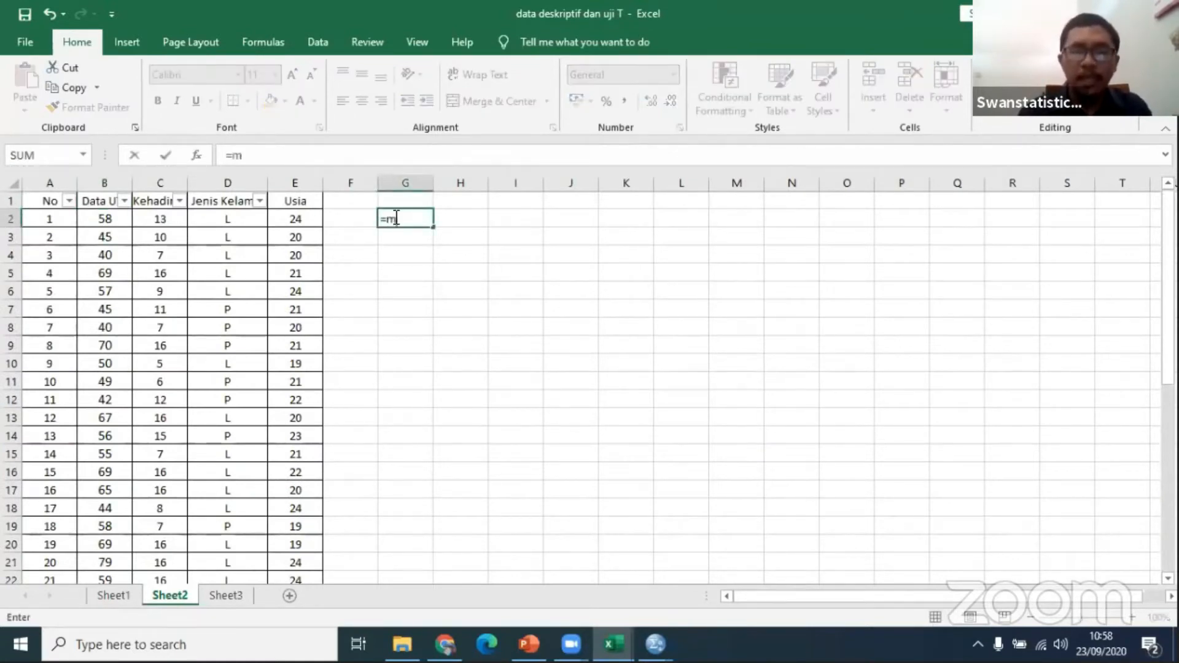
pyautogui.write('ax(')
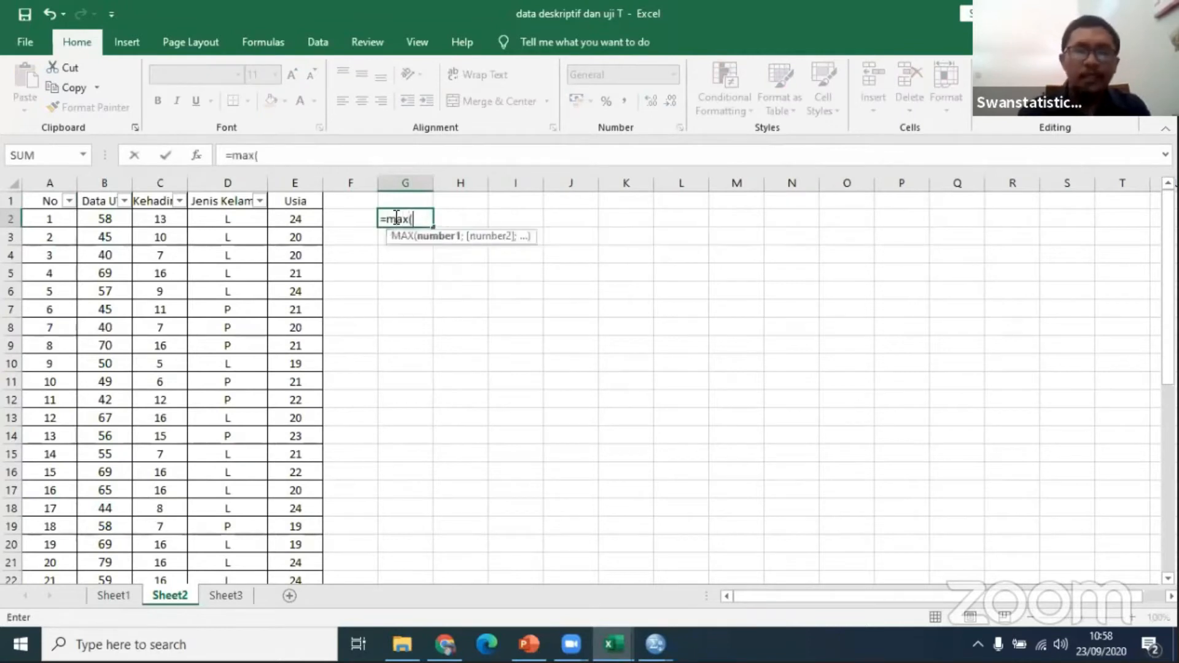
pyautogui.click(113, 219)
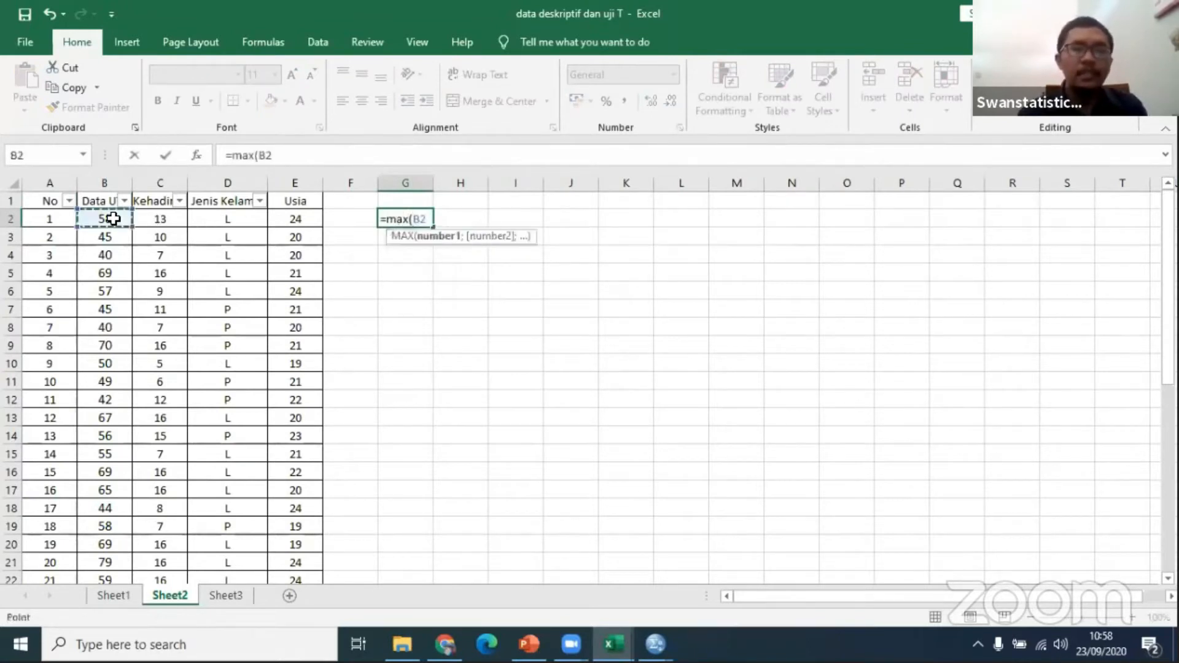
pyautogui.hotkey('ctrl', 'shift', 'Down')
pyautogui.write(')')
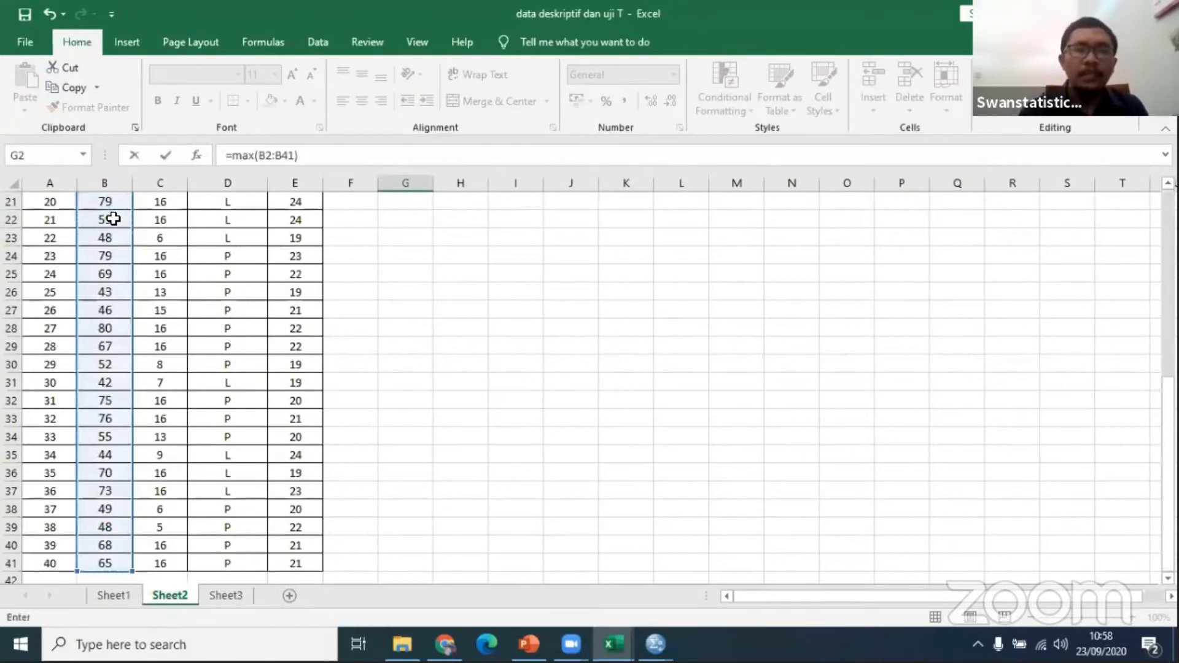
pyautogui.press('Return')
pyautogui.press('Up')
pyautogui.press('Up')
pyautogui.press('Down')
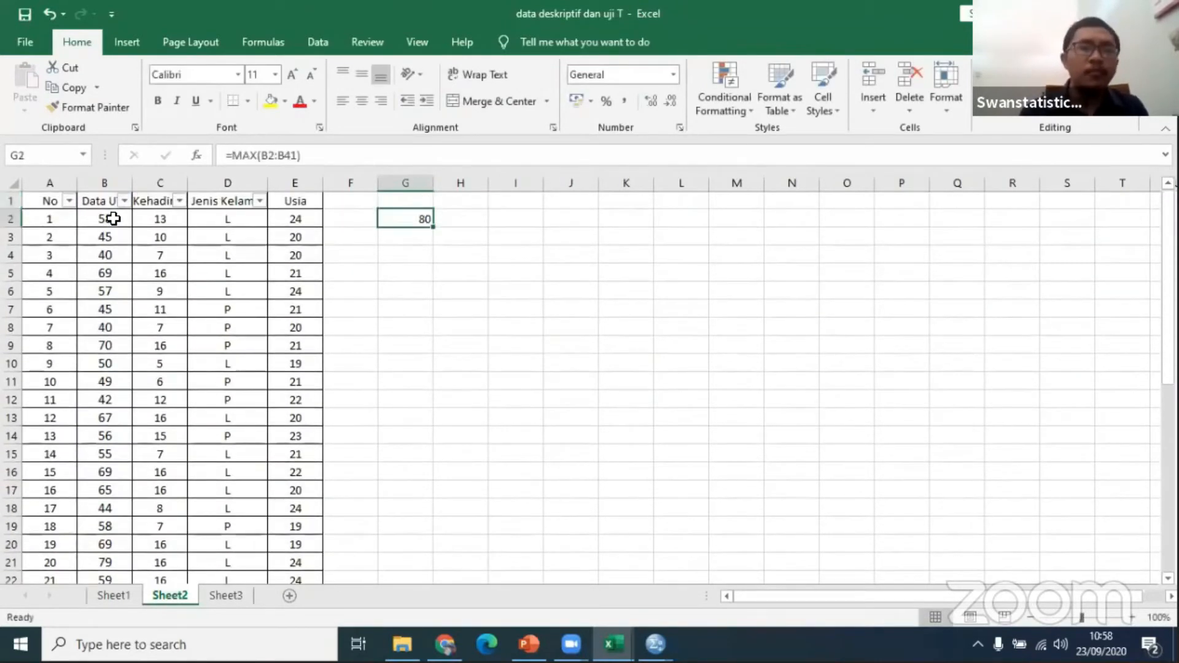
# Step: Look through the Data UTS column for the row holding the maximum score and return to its header
pyautogui.click(97, 284)
pyautogui.press('Down')
pyautogui.press('Down')
pyautogui.press('Down')
pyautogui.press('Down')
pyautogui.press('Down')
pyautogui.press('Down')
pyautogui.press('Down')
pyautogui.press('Down')
pyautogui.press('Down')
pyautogui.press('Down')
pyautogui.press('Down')
pyautogui.press('Down')
pyautogui.press('Down')
pyautogui.press('Down')
pyautogui.press('Down')
pyautogui.press('Down')
pyautogui.press('Down')
pyautogui.press('Down')
pyautogui.press('Down')
pyautogui.press('Down')
pyautogui.press('Down')
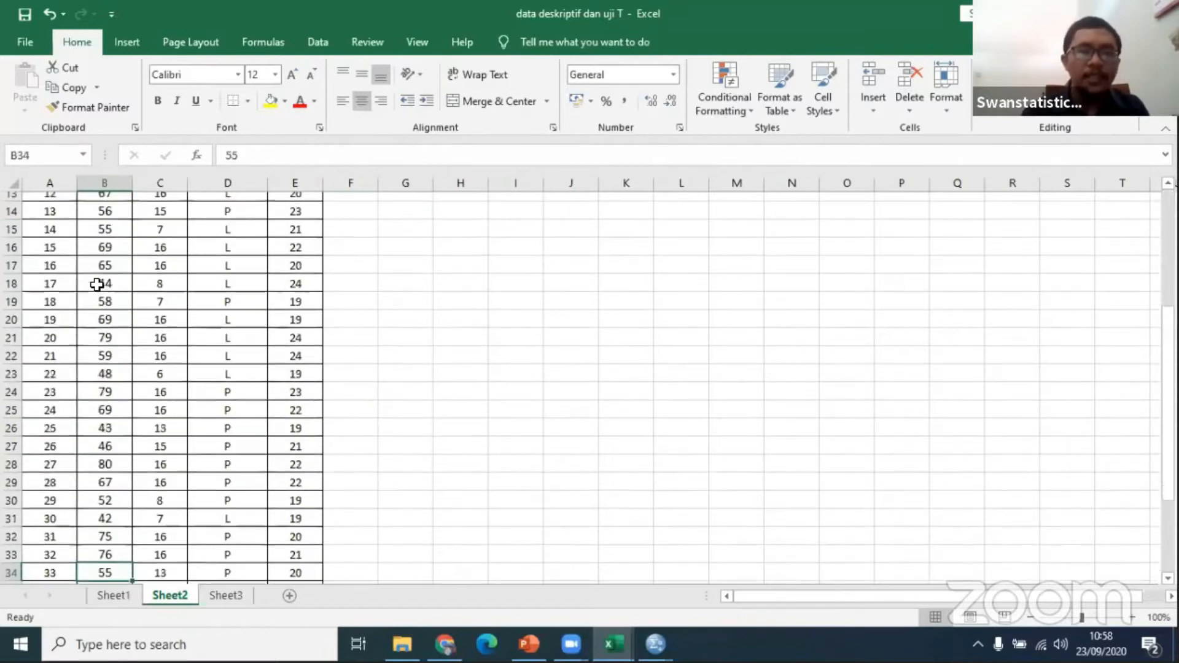
pyautogui.press('Down')
pyautogui.press('Down')
pyautogui.press('Down')
pyautogui.press('Down')
pyautogui.press('Down')
pyautogui.press('Down')
pyautogui.press('Down')
pyautogui.press('Down')
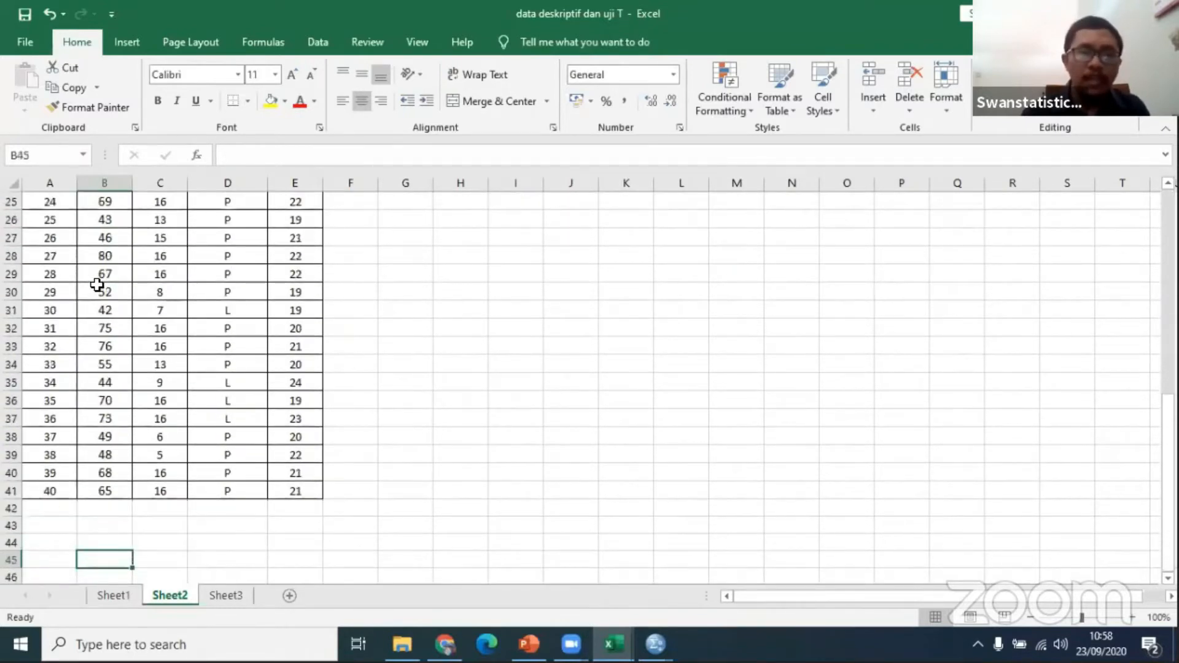
pyautogui.press('Up')
pyautogui.press('Up')
pyautogui.press('Up')
pyautogui.press('Up')
pyautogui.press('Up')
pyautogui.press('Up')
pyautogui.press('Up')
pyautogui.press('Up')
pyautogui.press('Up')
pyautogui.press('Up')
pyautogui.press('Up')
pyautogui.press('Up')
pyautogui.press('Up')
pyautogui.press('Up')
pyautogui.press('Up')
pyautogui.press('Up')
pyautogui.press('Up')
pyautogui.press('Up')
pyautogui.press('Up')
pyautogui.press('Up')
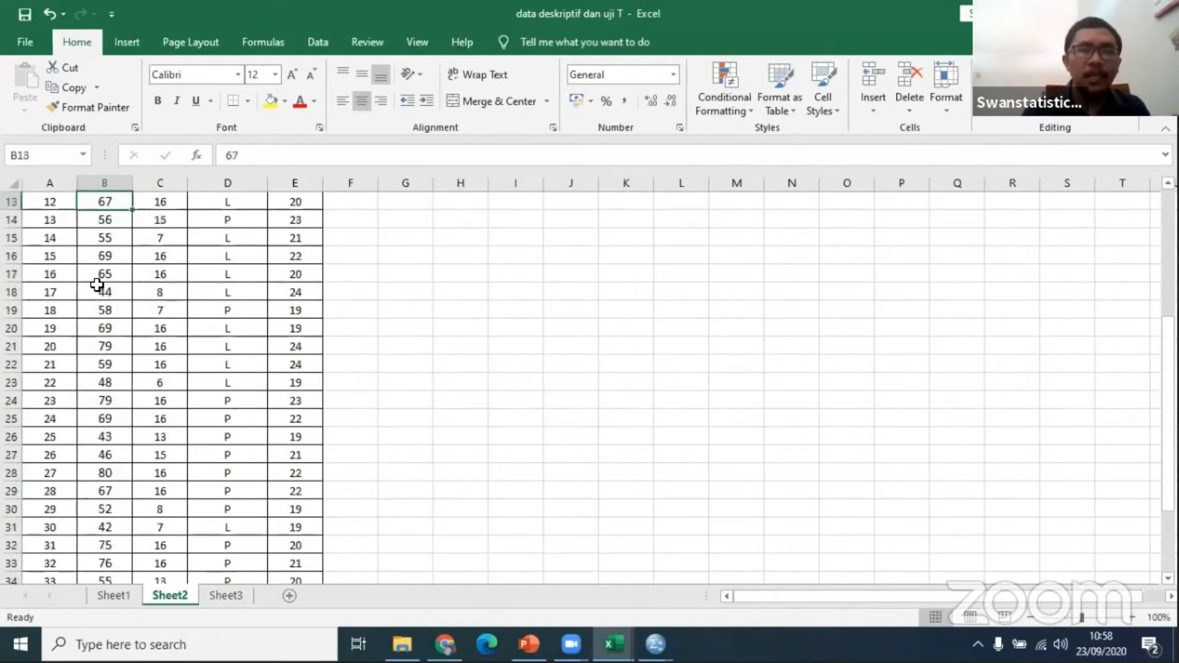
pyautogui.press('Up')
pyautogui.press('Up')
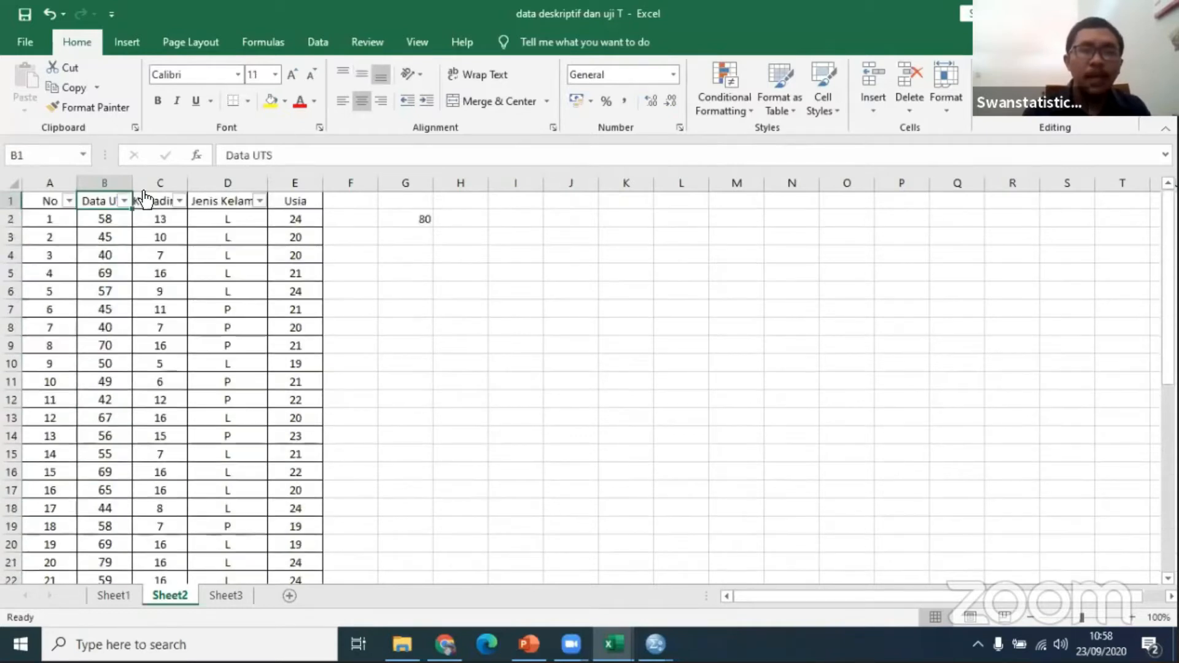
# Step: Inspect the largest values in the Data UTS filter list without applying a filter
pyautogui.click(124, 200)
pyautogui.moveTo(219, 410); pyautogui.dragTo(206, 507)
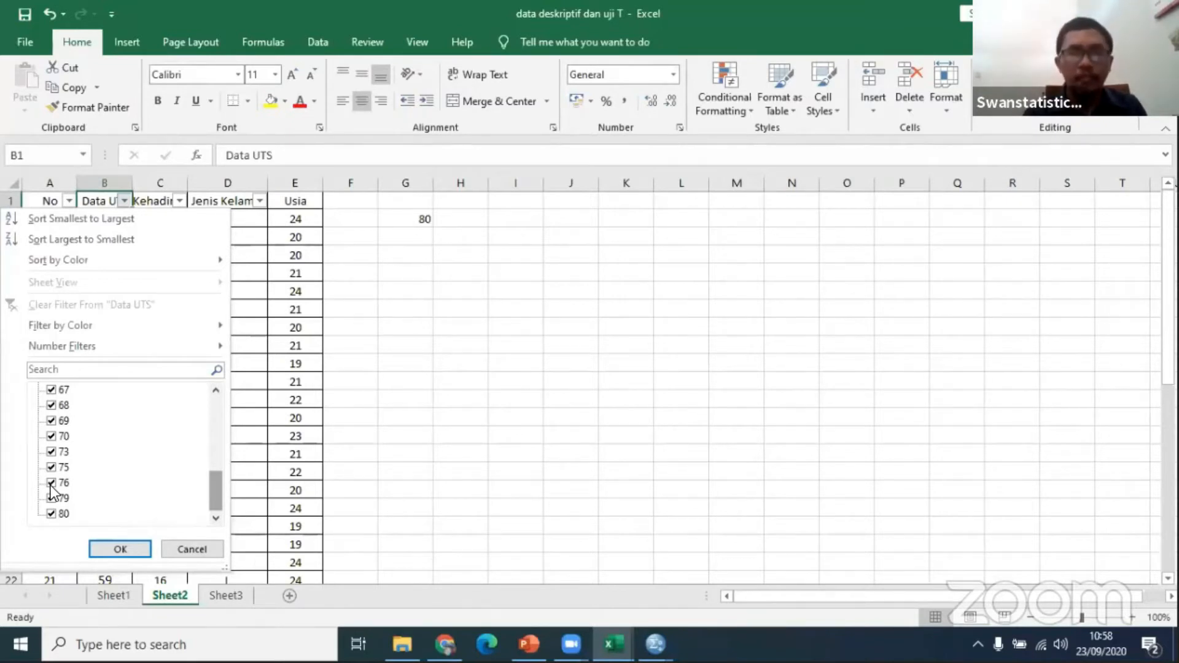
pyautogui.click(183, 548)
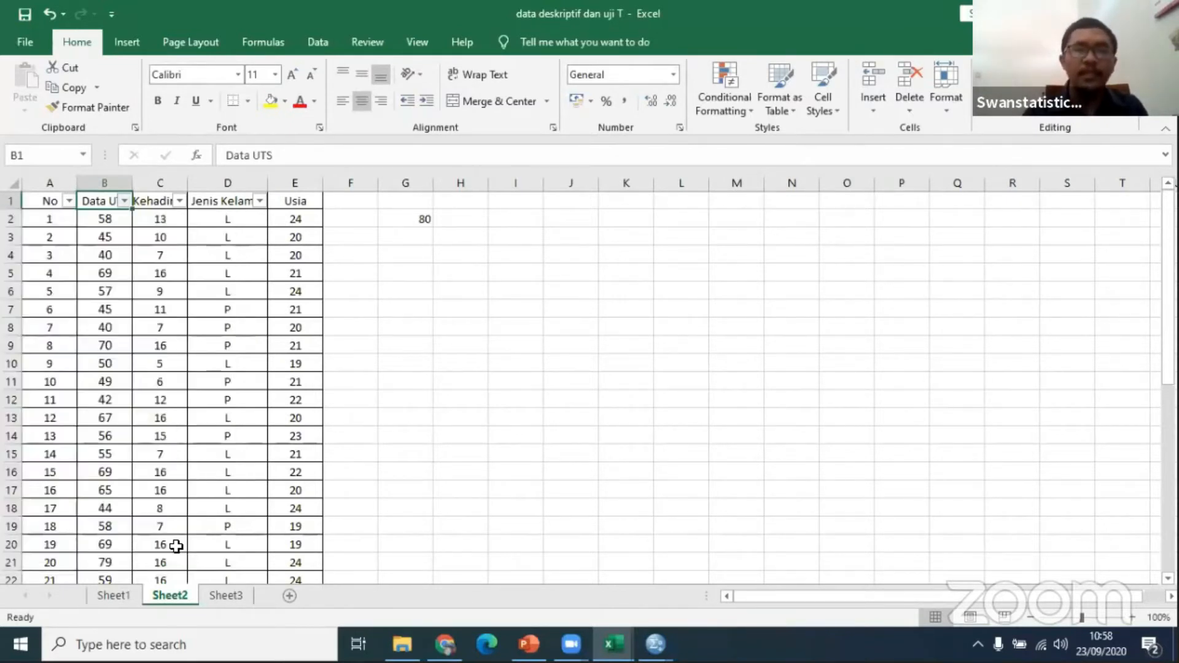
# Step: Delete the maximum formula from cell G2
pyautogui.click(402, 221)
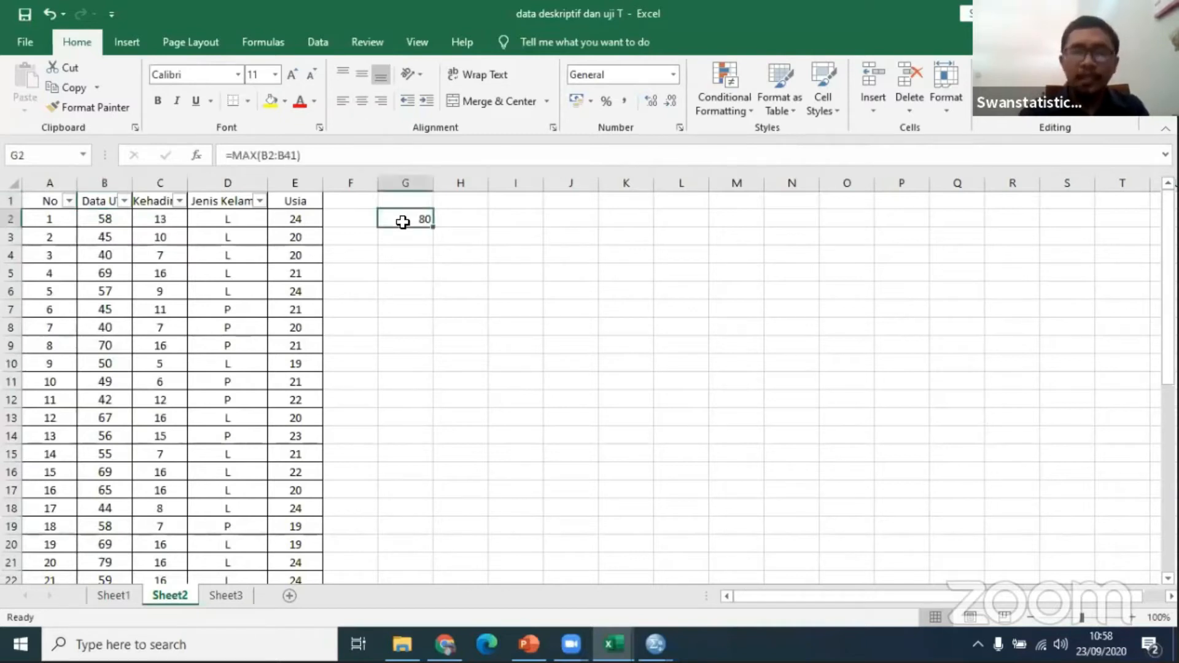
pyautogui.press('Delete')
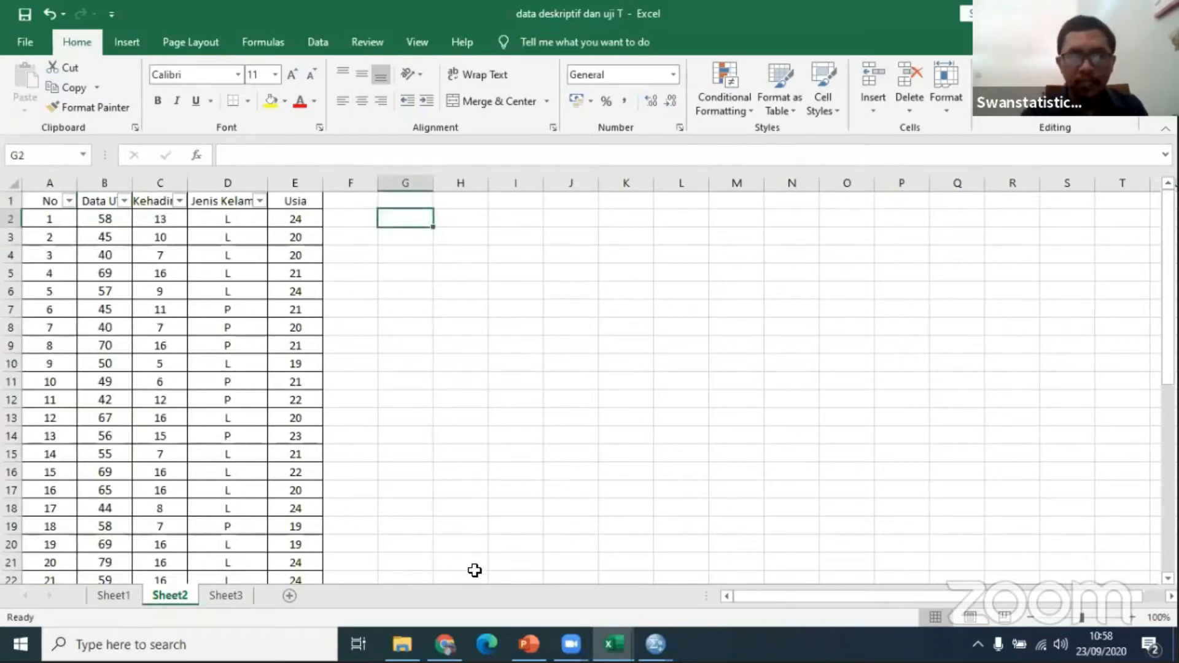
# Step: Switch to the Untitled1 dataset in SPSS and generate a P-P plot of Data_UTS against the Normal test distribution
pyautogui.moveTo(656, 644)
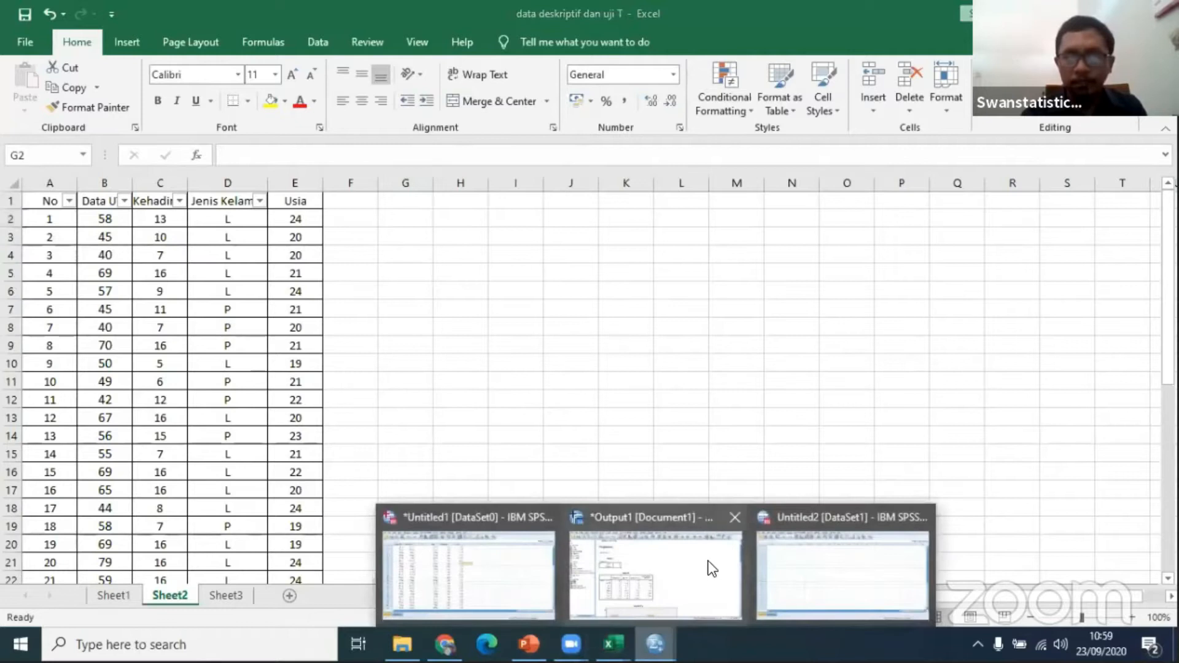
pyautogui.click(506, 550)
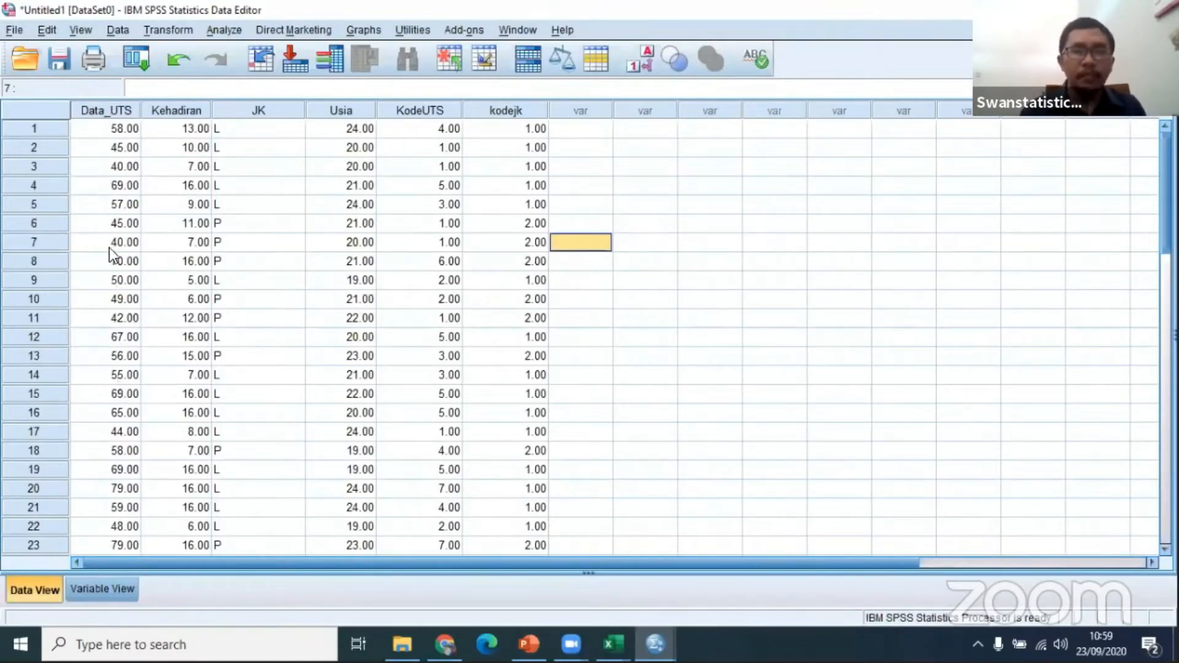
pyautogui.click(215, 27)
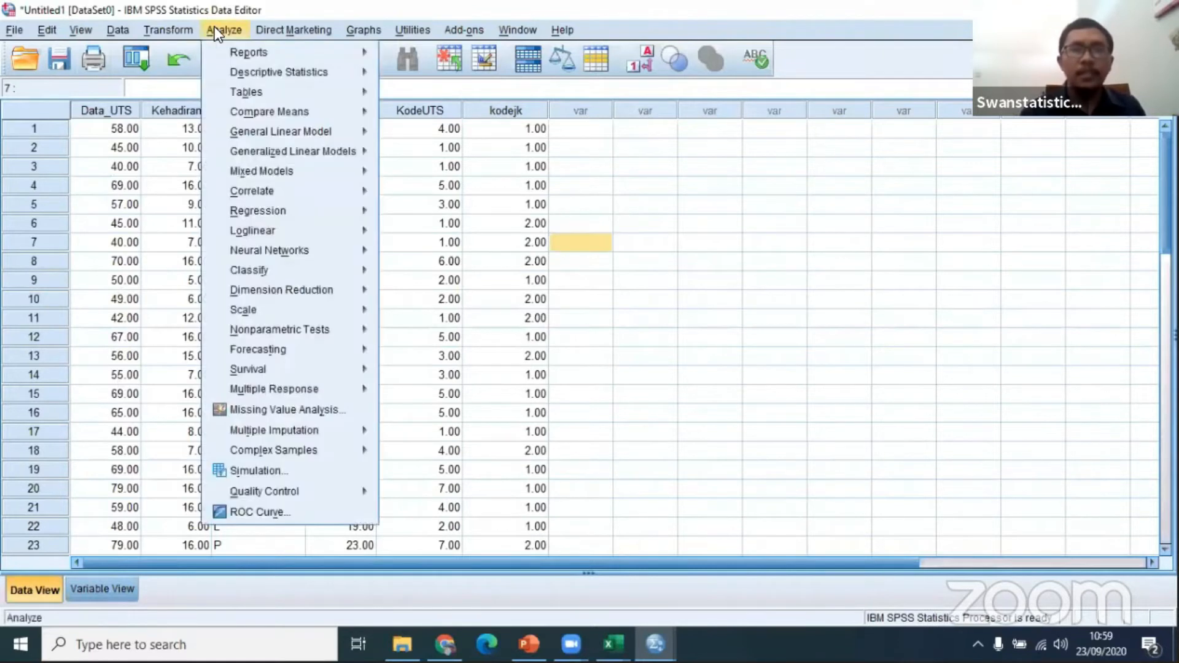
pyautogui.moveTo(260, 71)
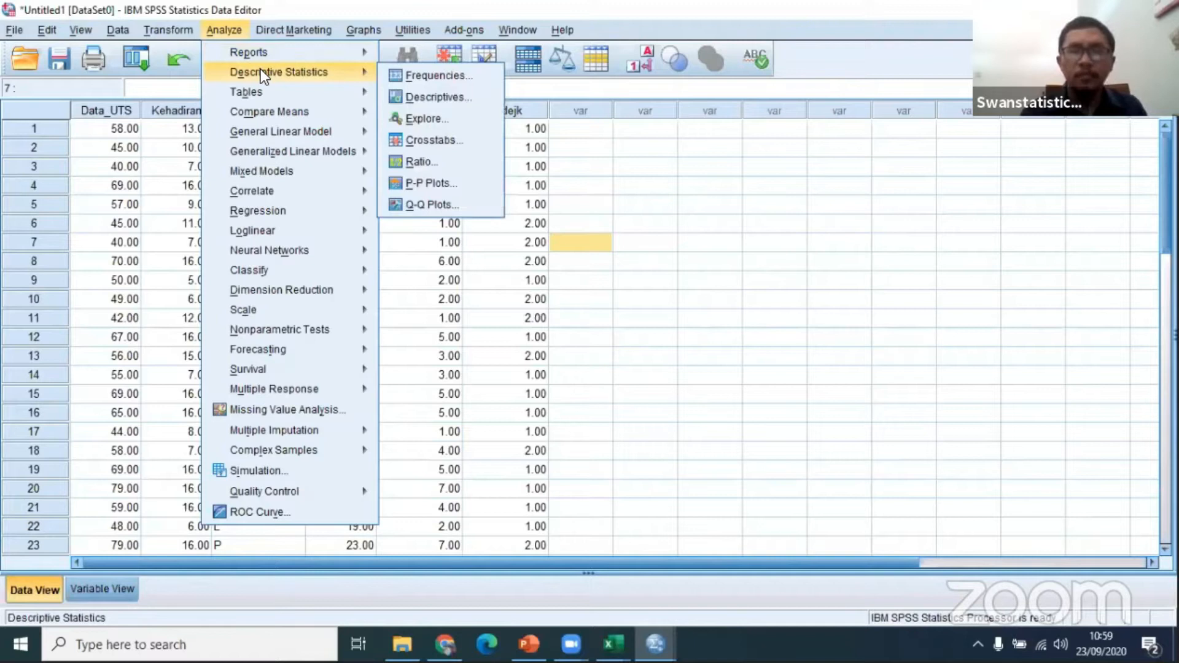
pyautogui.click(430, 183)
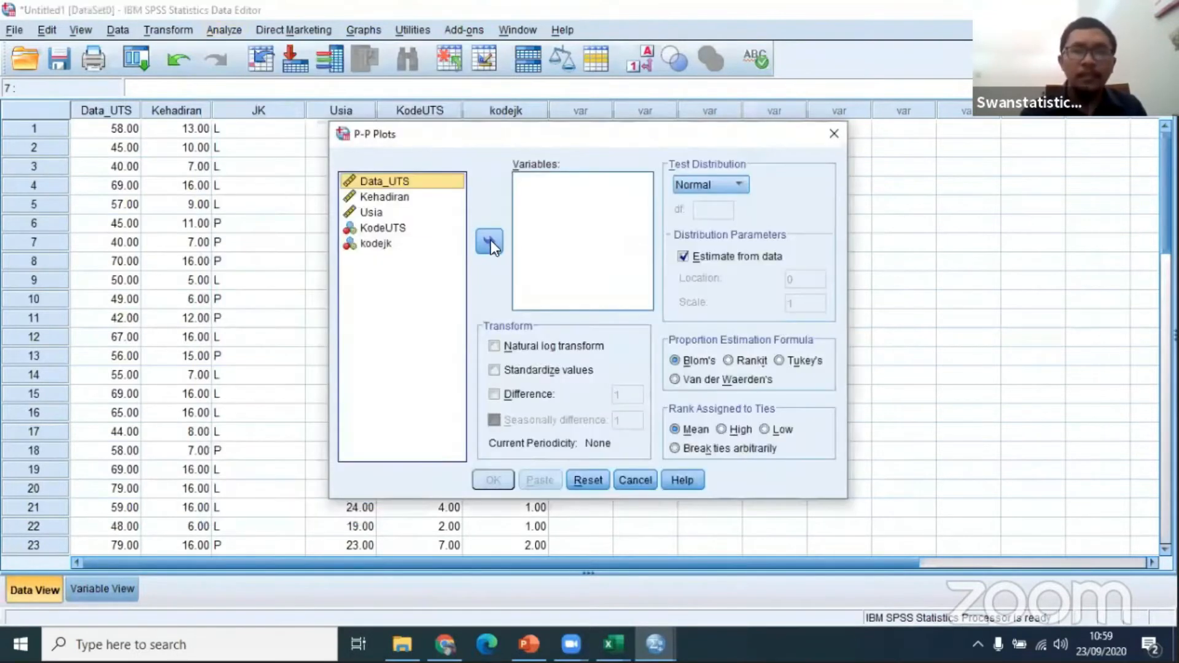
pyautogui.click(490, 241)
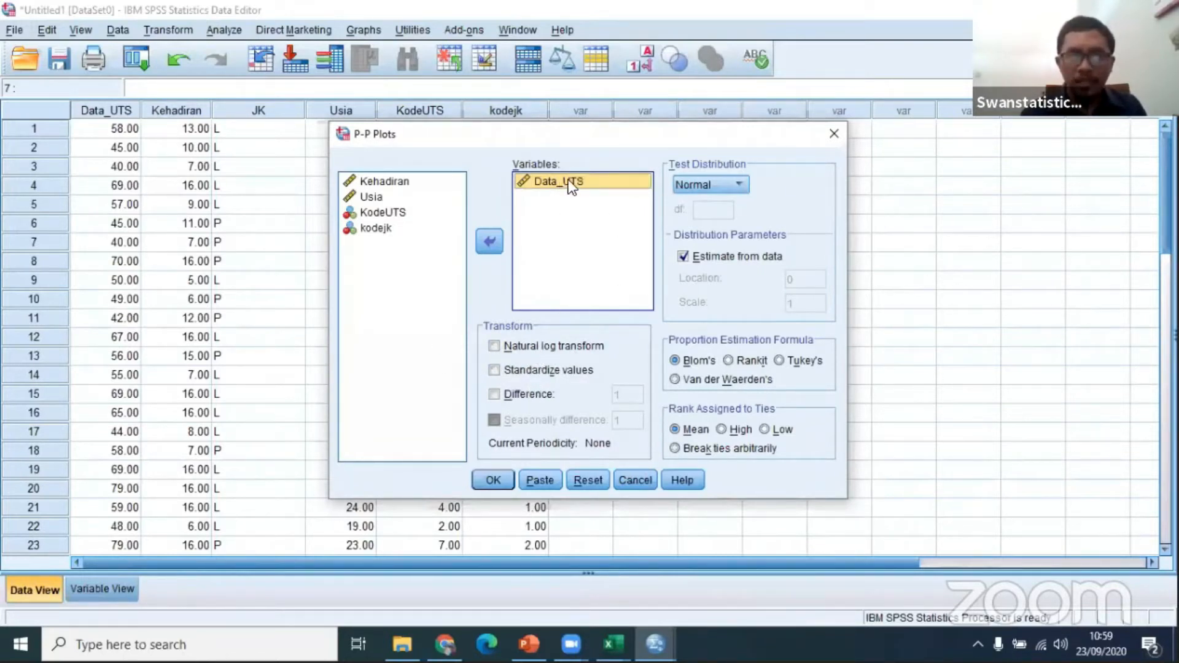
pyautogui.click(495, 481)
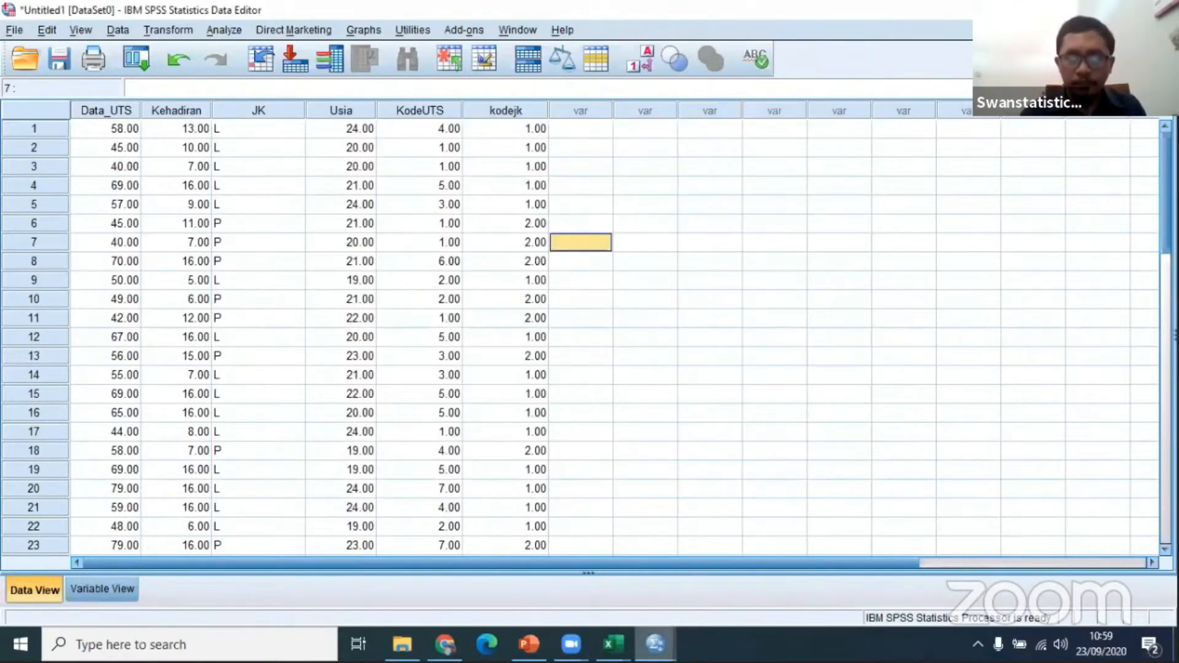
# Step: Bring up the SPSS output document and examine how the points follow the diagonal in the Normal P-P Plot of Data_UTS
pyautogui.moveTo(655, 643)
pyautogui.moveTo(842, 572)
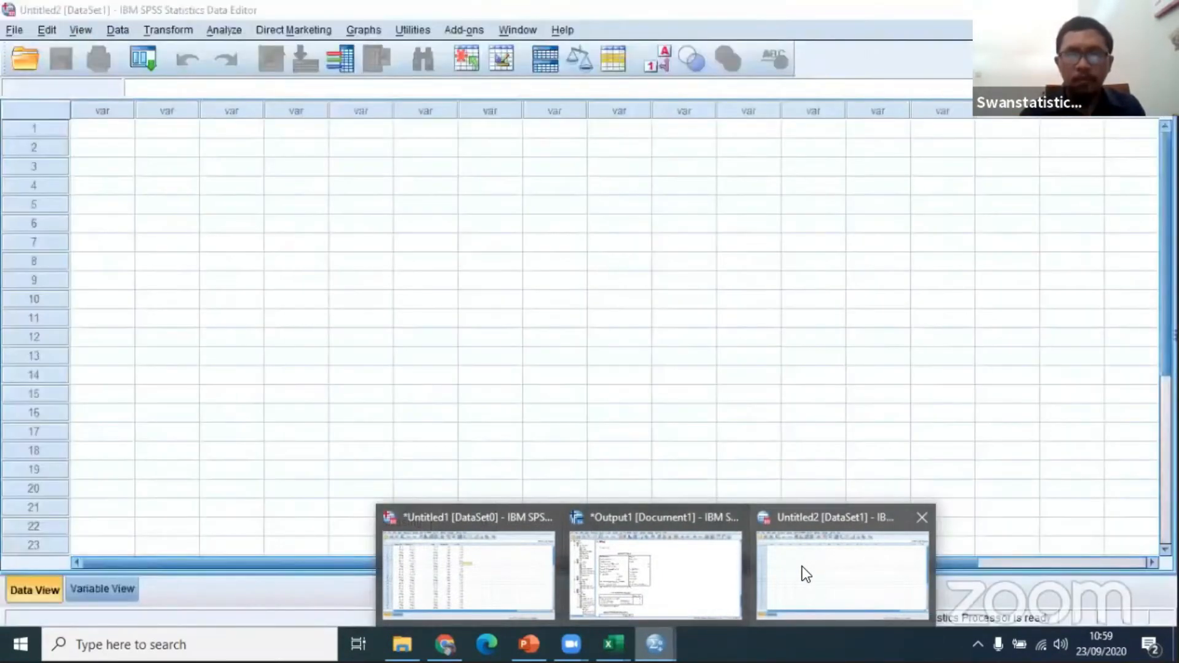
pyautogui.click(802, 566)
pyautogui.moveTo(655, 644)
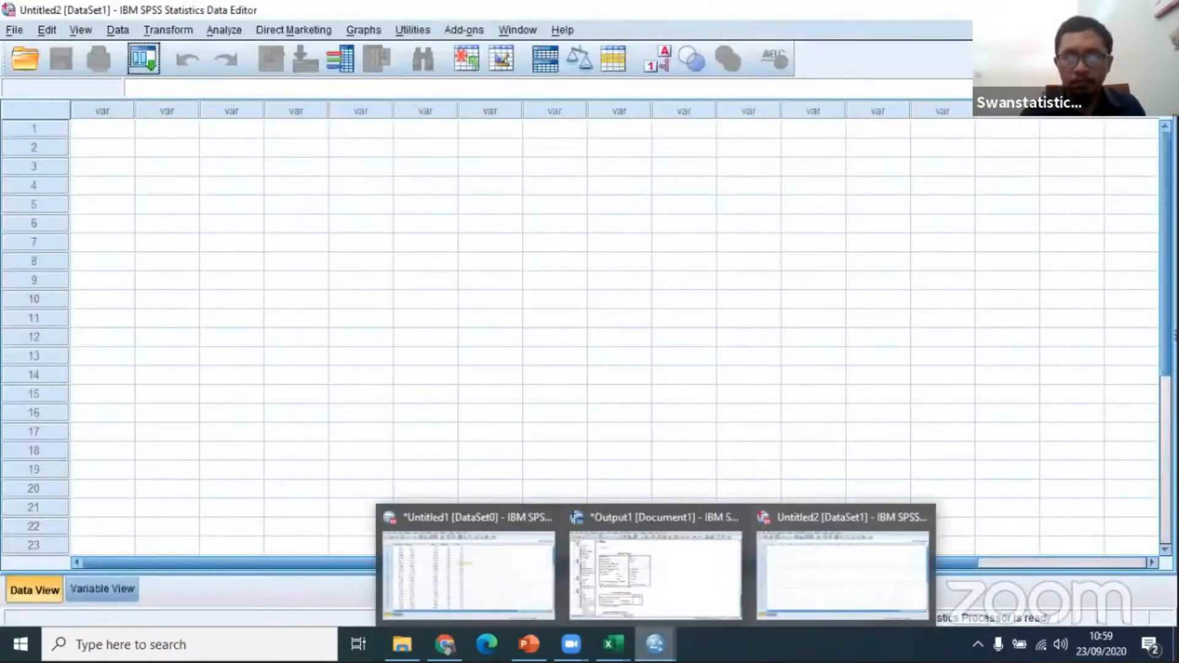
pyautogui.click(651, 603)
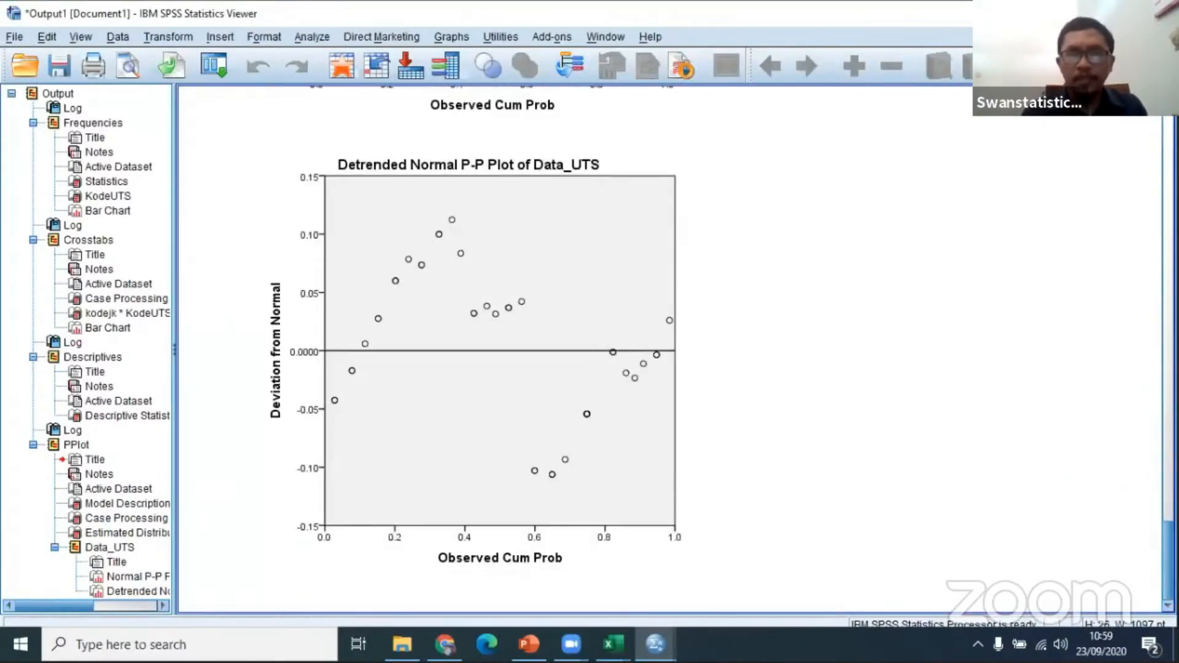
pyautogui.scroll(1, 485, 350)
pyautogui.scroll(4, 485, 350)
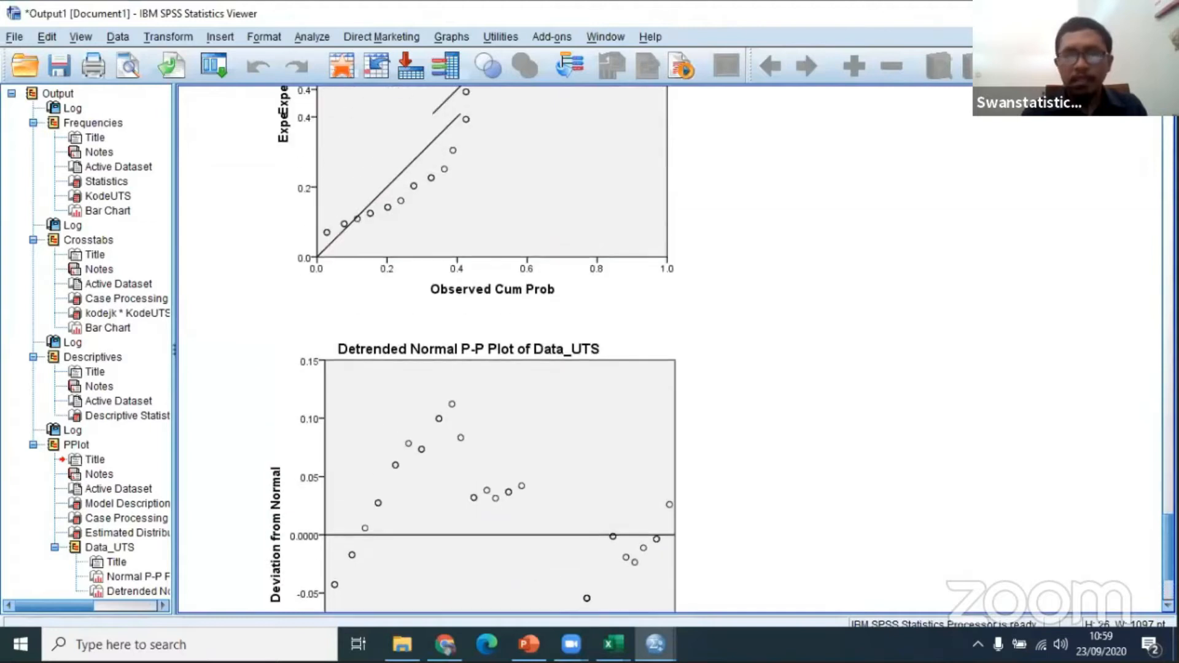
pyautogui.scroll(3, 485, 350)
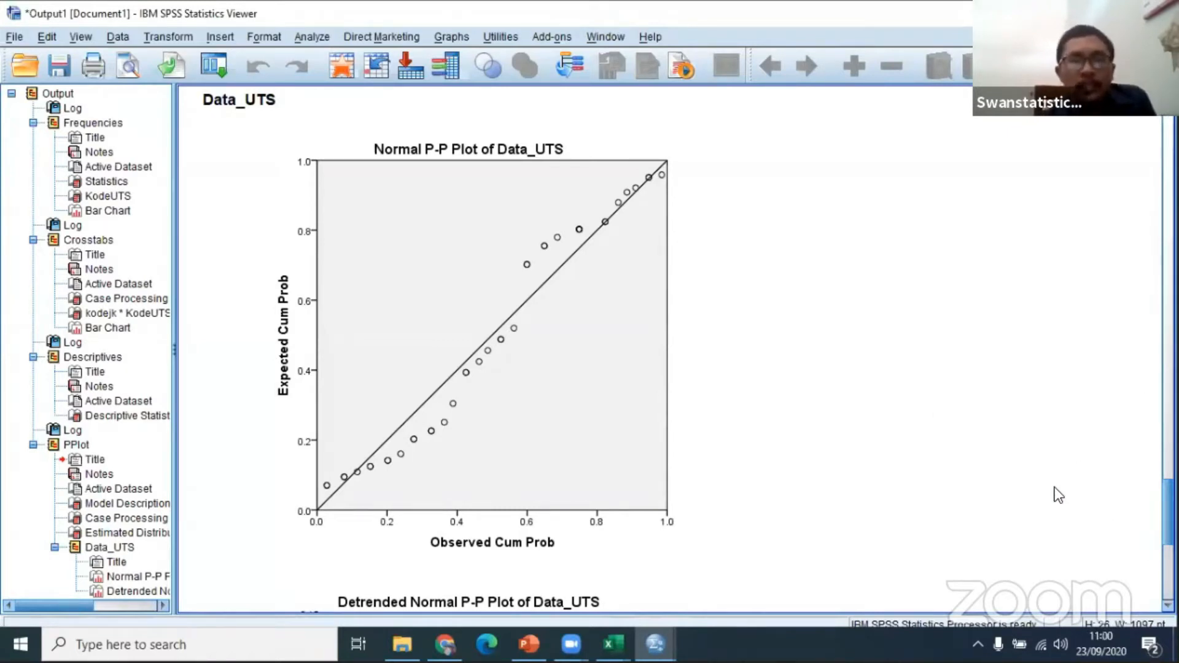
pyautogui.click(610, 387)
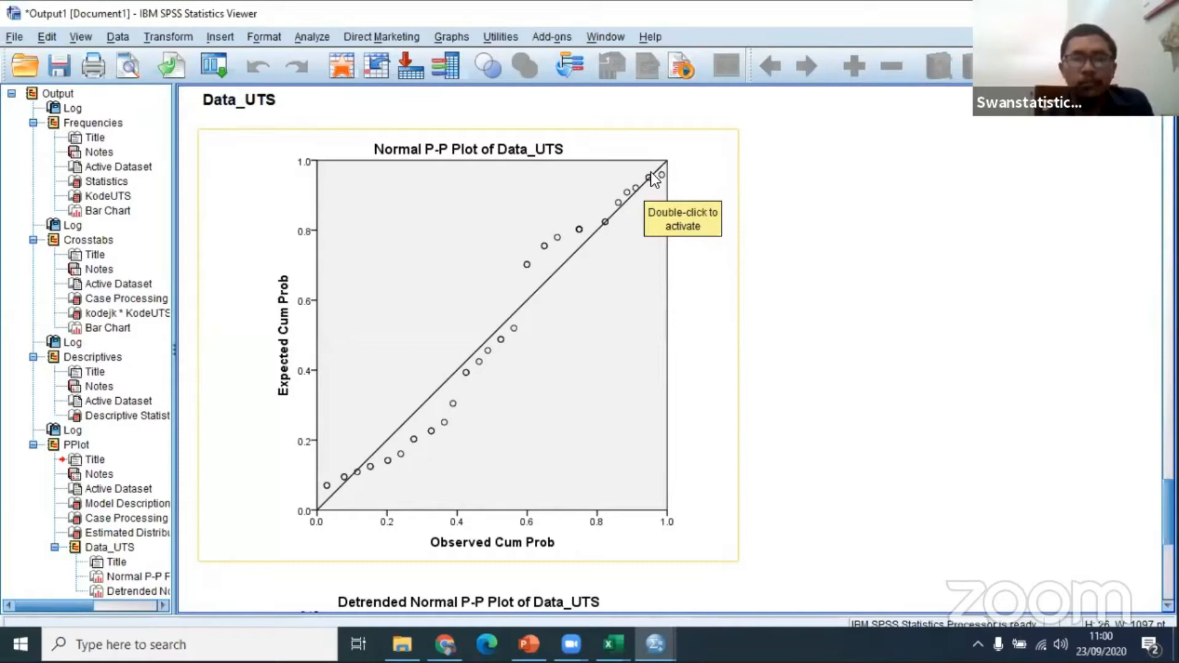
# Step: Switch to the Zoom meeting controls and stop sharing the screen
pyautogui.click(656, 644)
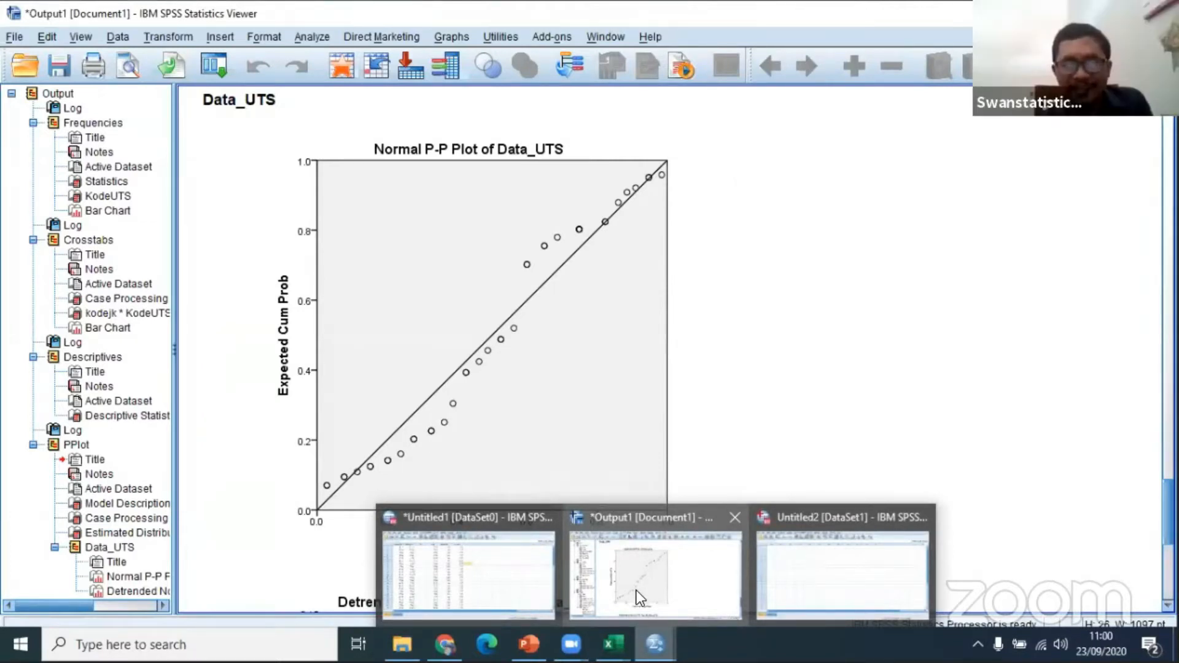
pyautogui.moveTo(571, 644)
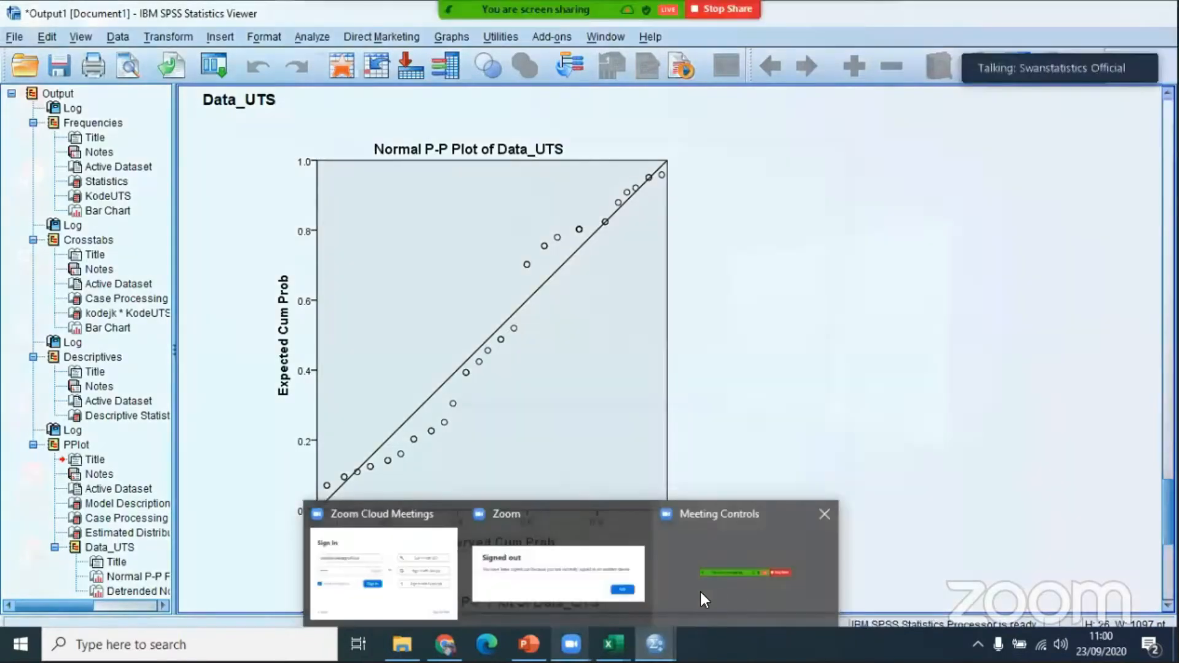
pyautogui.click(701, 593)
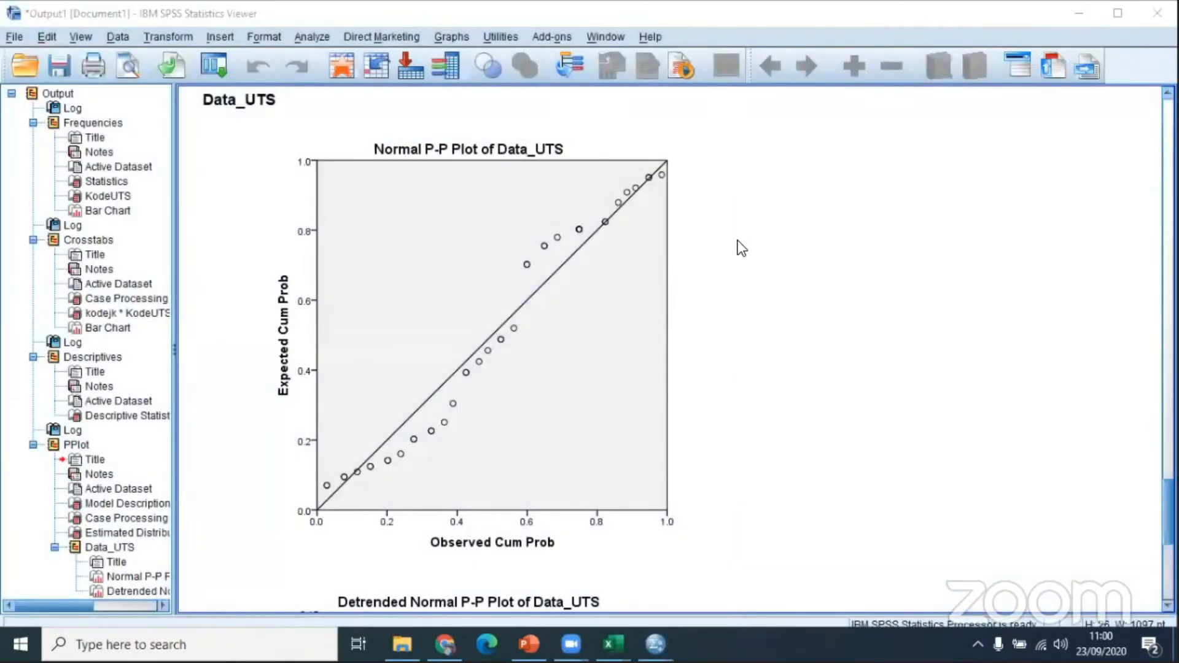
pyautogui.click(712, 56)
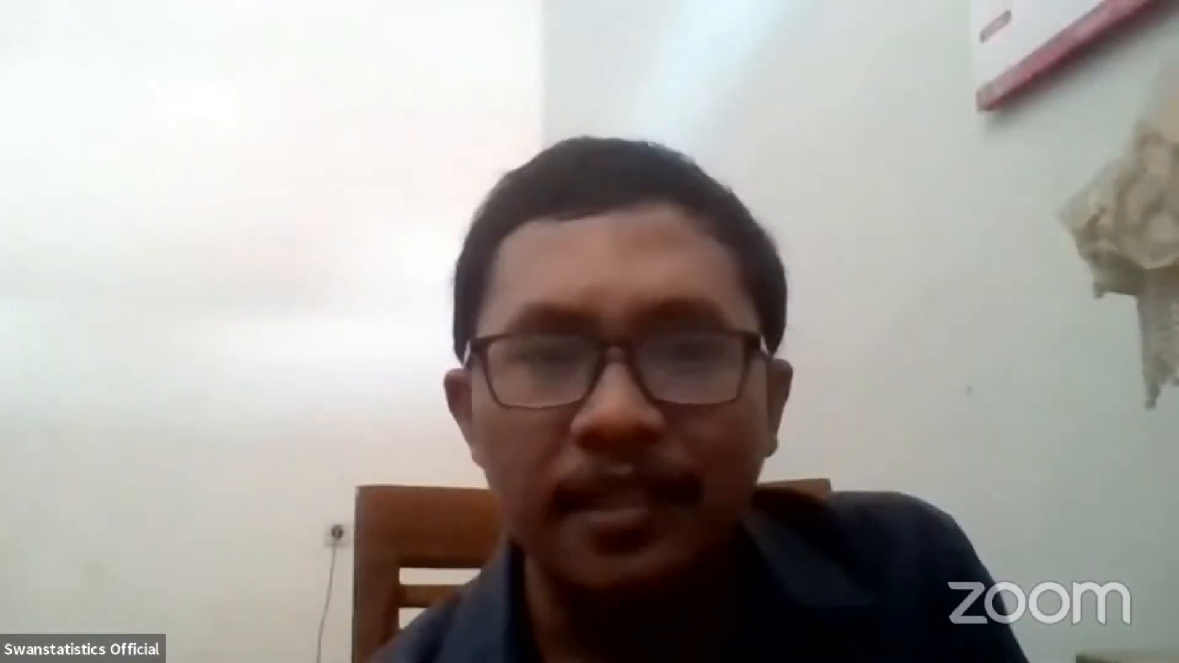
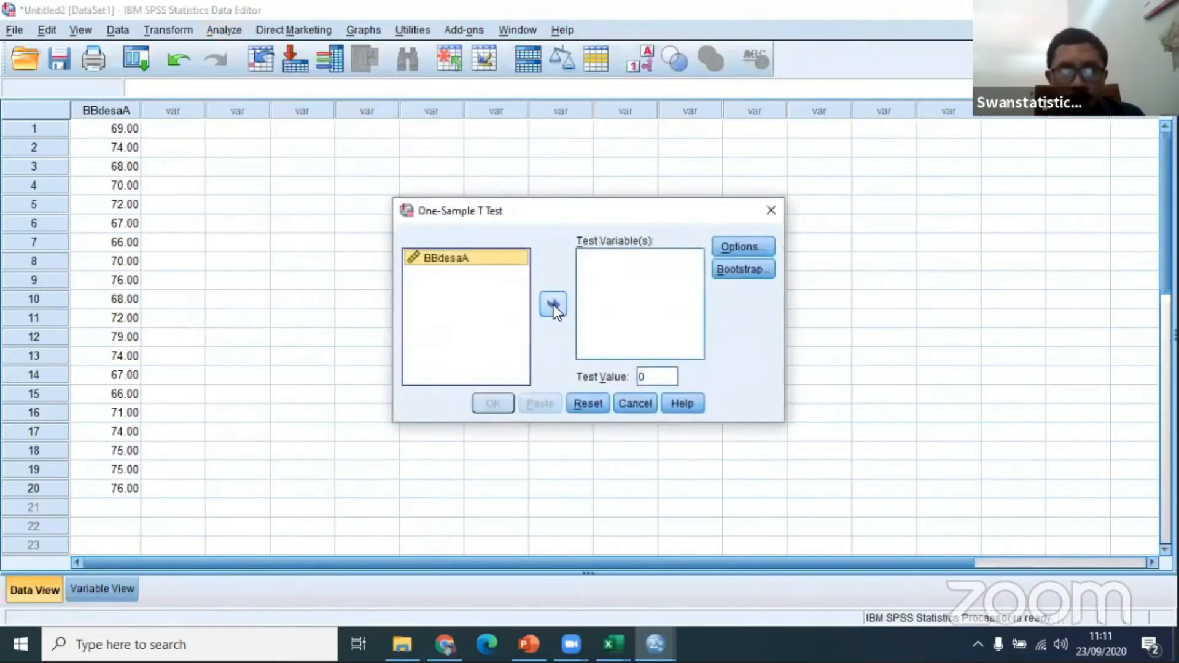
# Step: Assign BBdesaA as the test variable of the One-Sample T Test and set the test value to 70
pyautogui.click(553, 305)
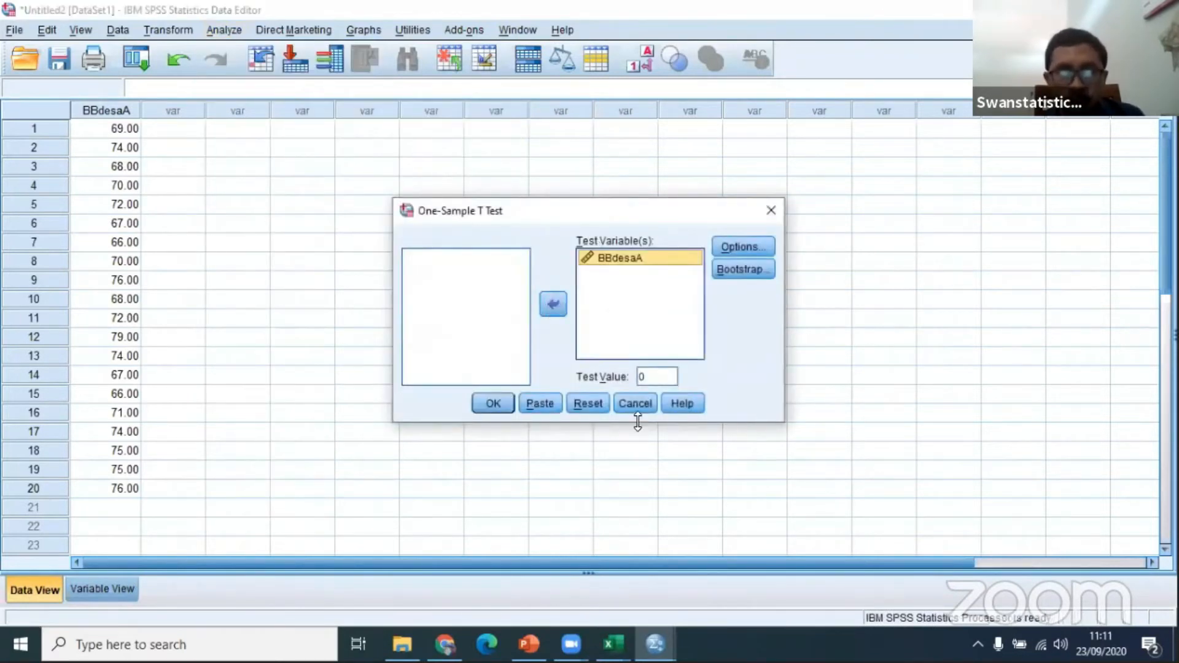
pyautogui.doubleClick(651, 369)
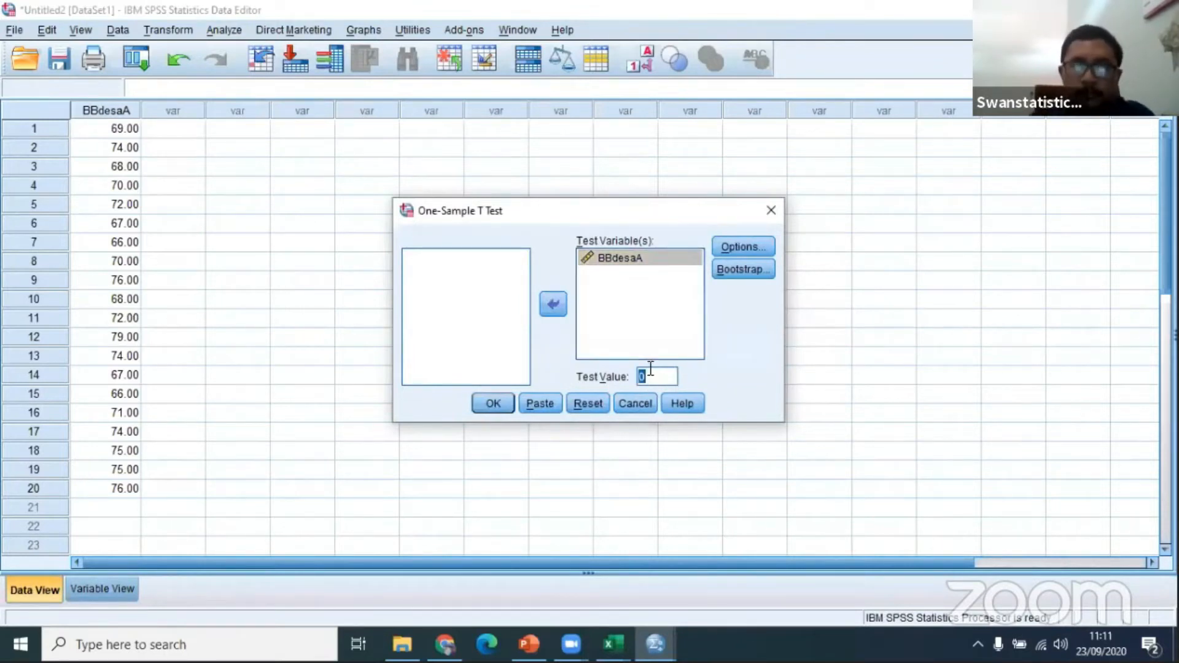
pyautogui.write('70')
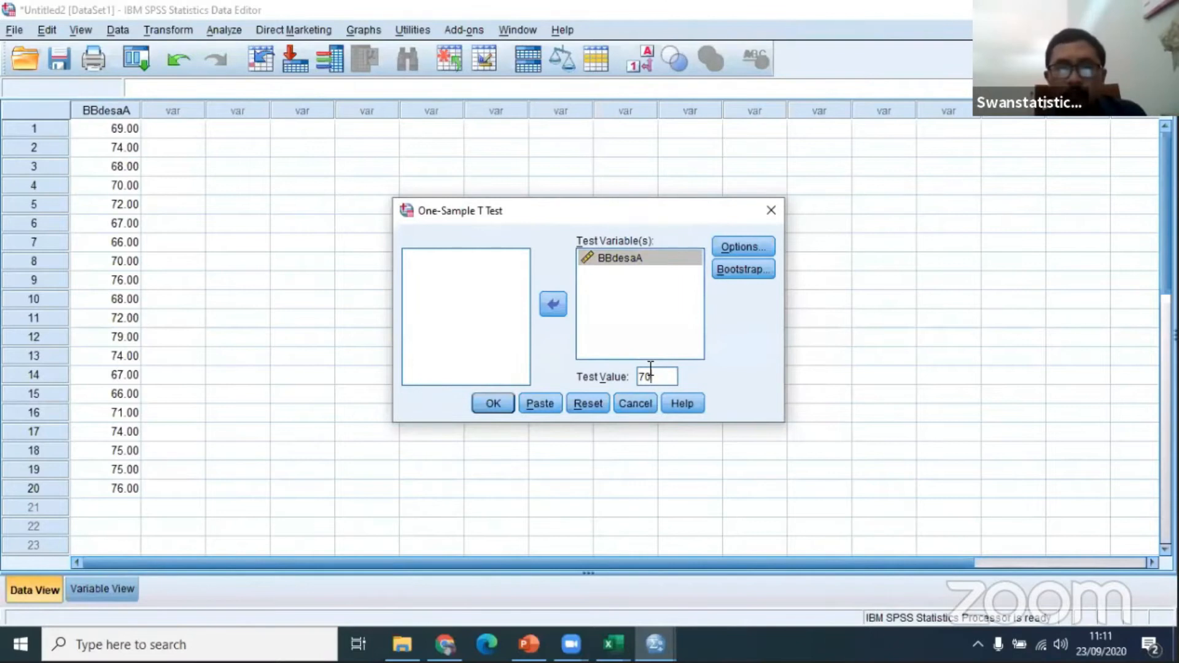
# Step: Review the test's confidence interval and bootstrap options without changing them, and run the One-Sample T Test
pyautogui.hotkey('alt', 'o')
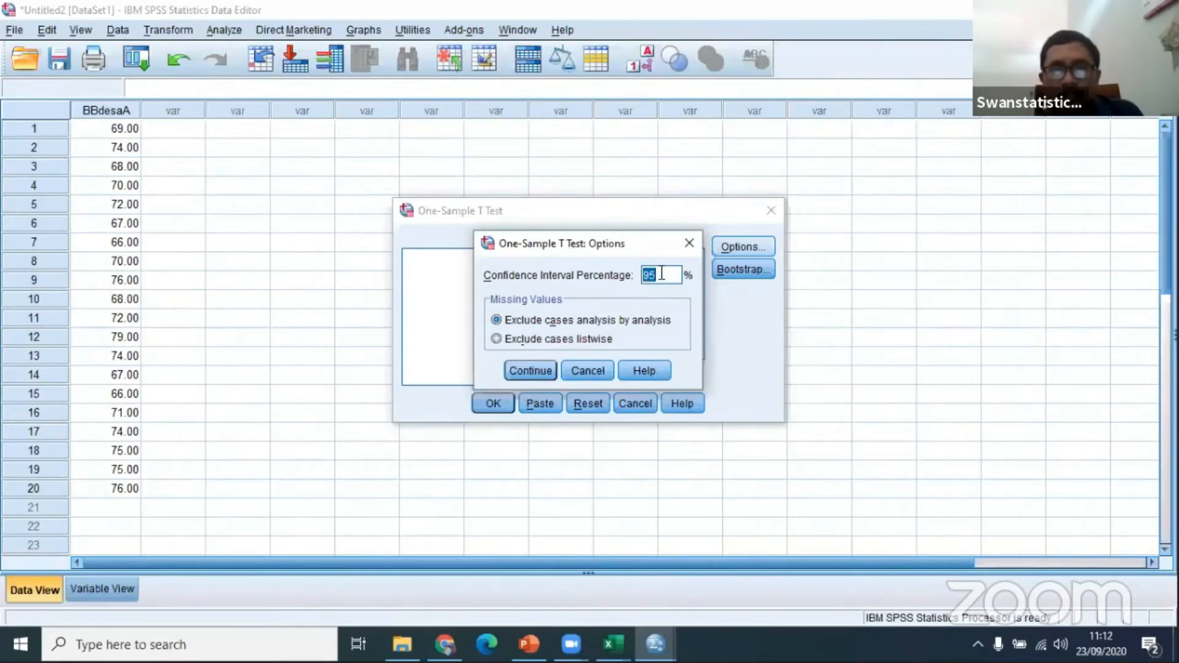
pyautogui.click(688, 245)
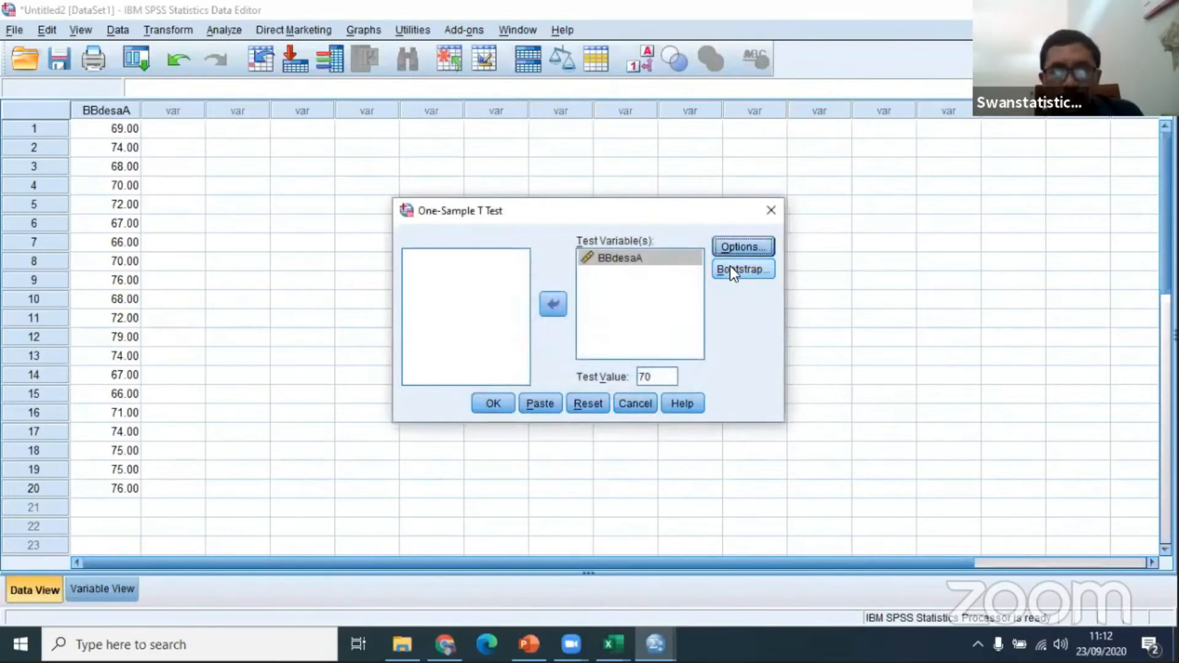
pyautogui.click(732, 271)
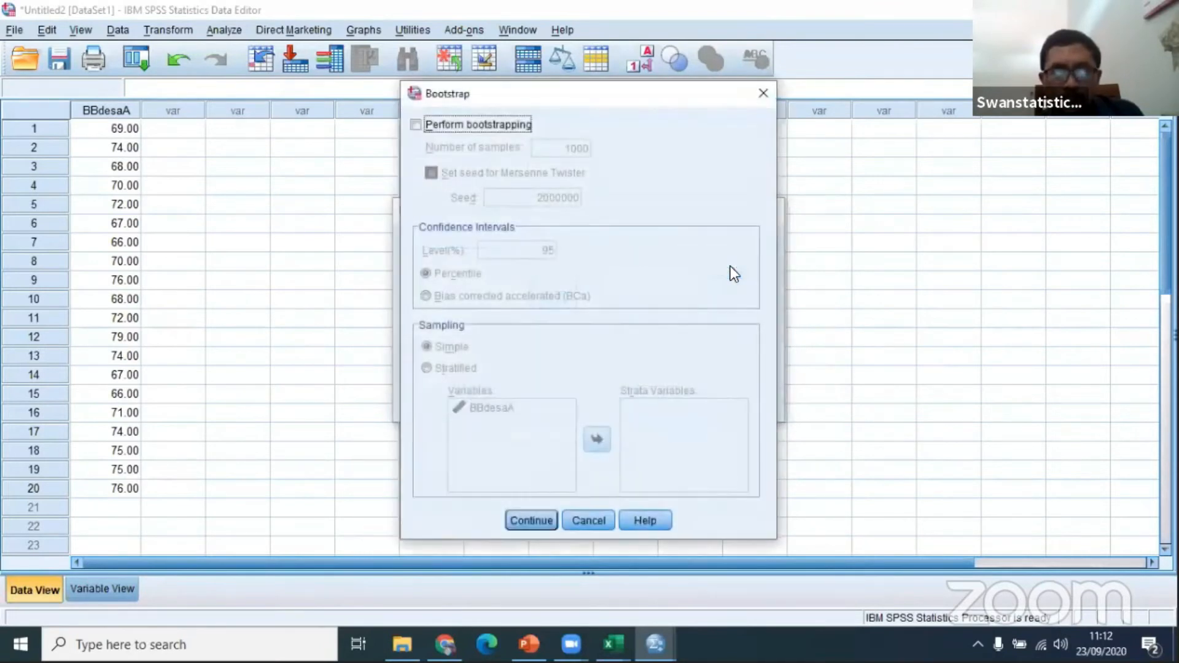
pyautogui.click(763, 93)
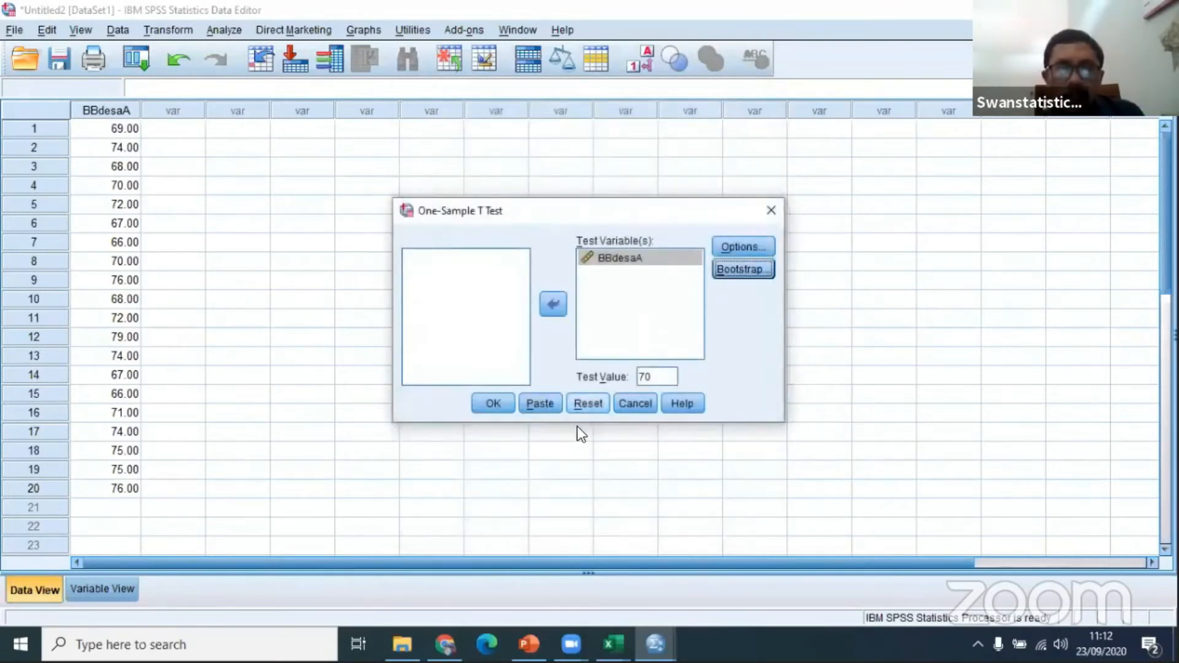
pyautogui.click(486, 402)
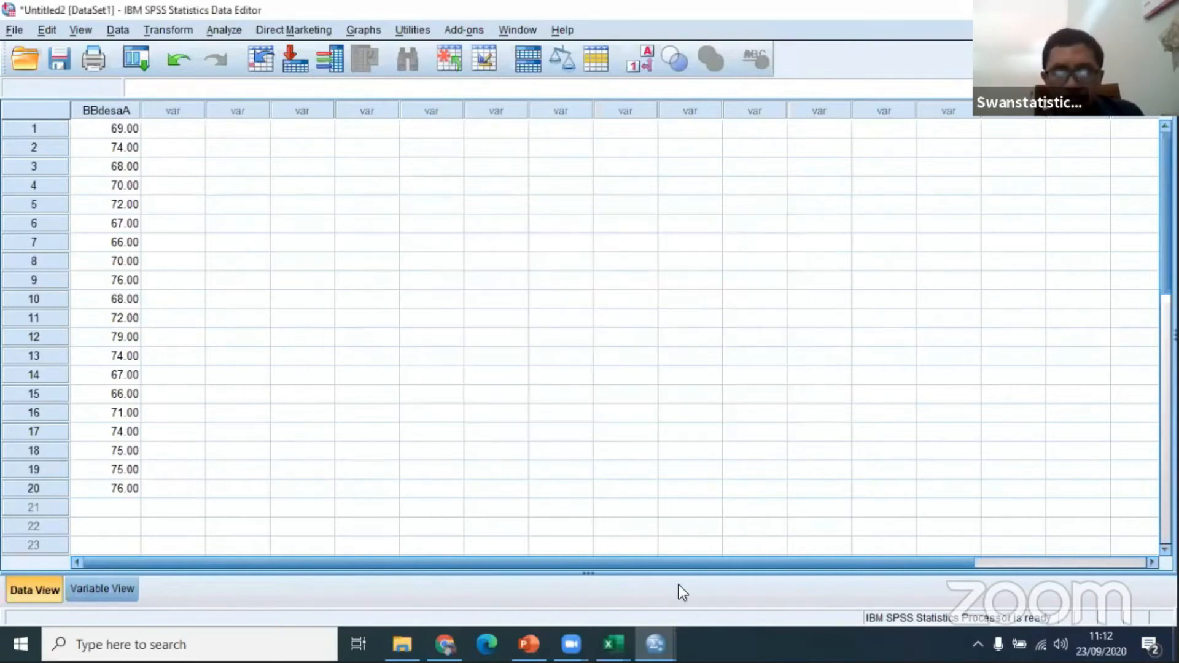
# Step: Bring up the SPSS output document and examine the t value of BBdesaA in the One-Sample Test table
pyautogui.moveTo(655, 644)
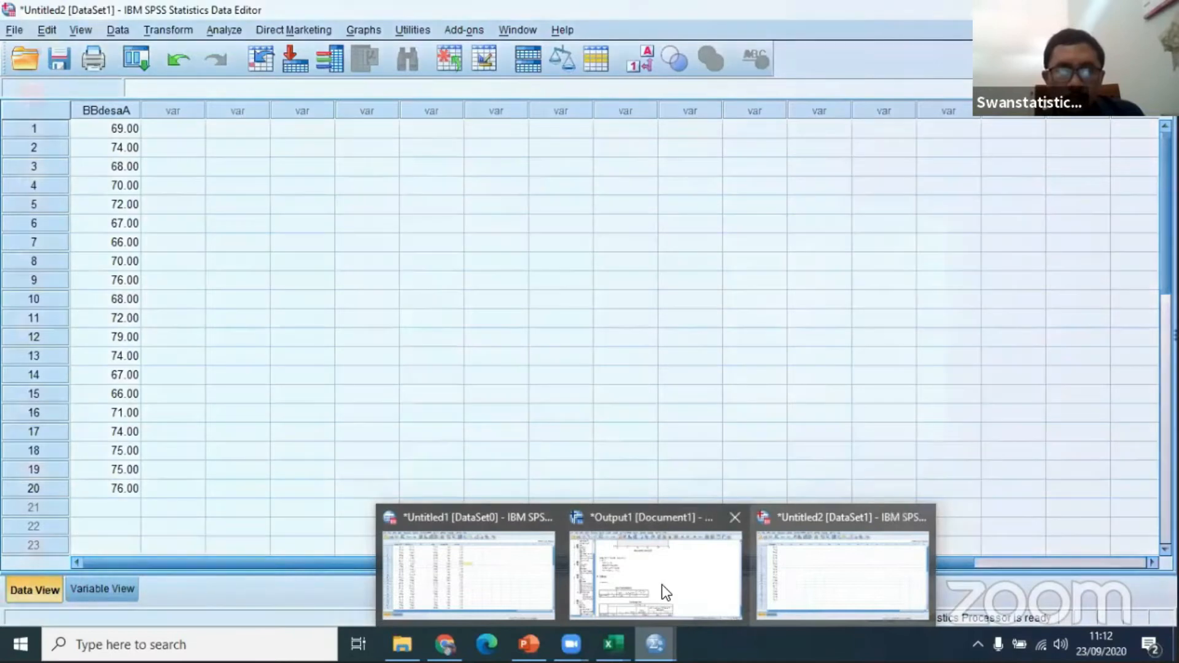
pyautogui.click(660, 585)
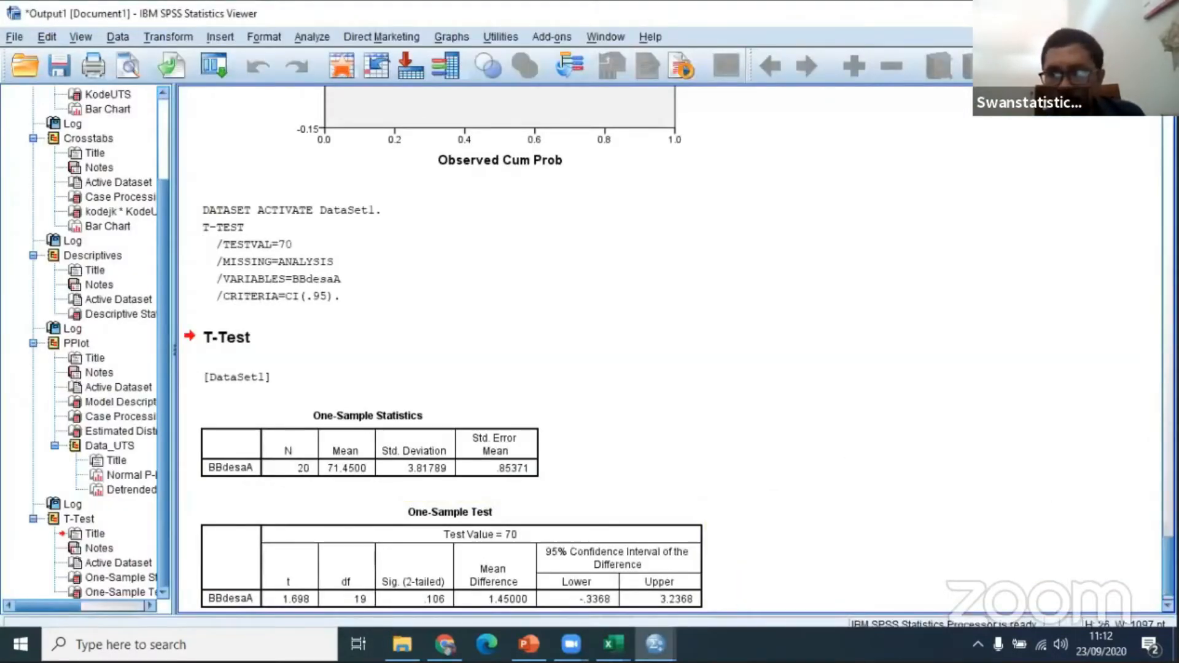
pyautogui.scroll(4, 670, 350)
pyautogui.scroll(-5, 670, 351)
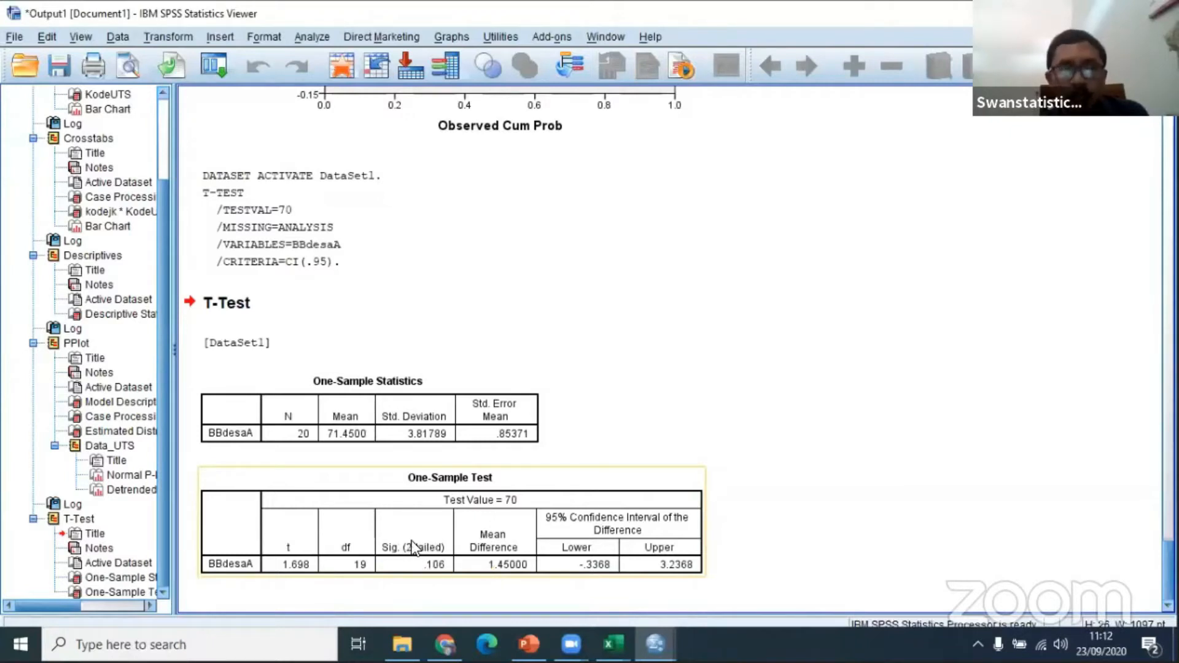
pyautogui.click(297, 569)
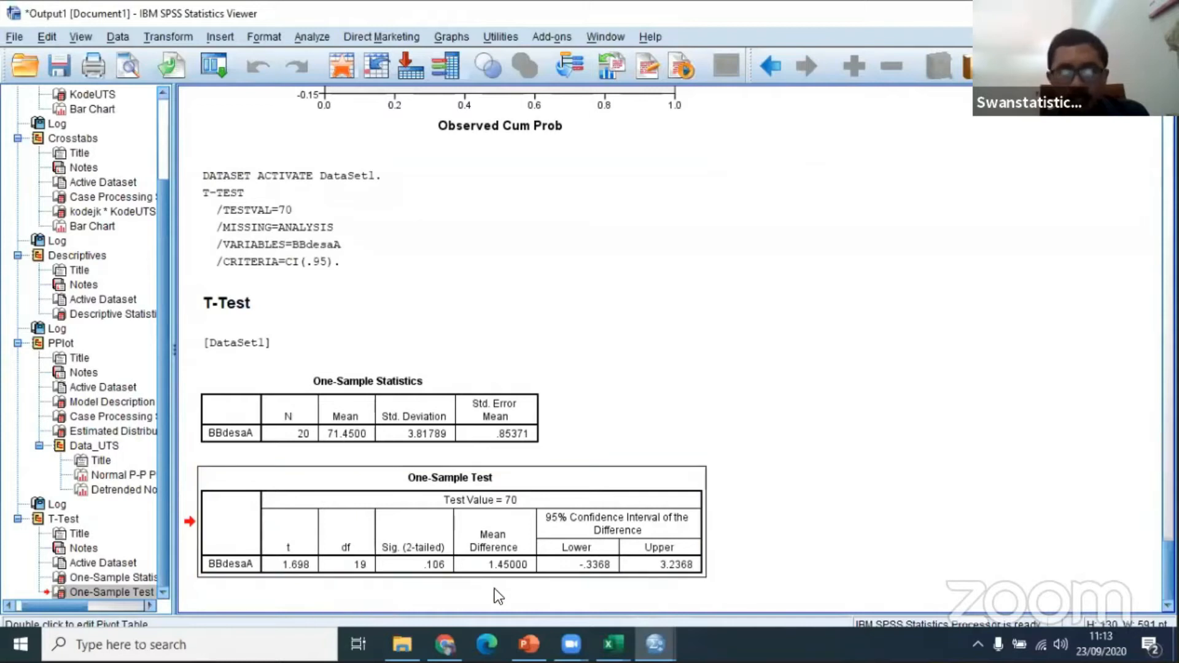
# Step: Switch to the "data deskriptif dan uji T" workbook in Excel and start a formula in cell H1 of Sheet3
pyautogui.moveTo(613, 644)
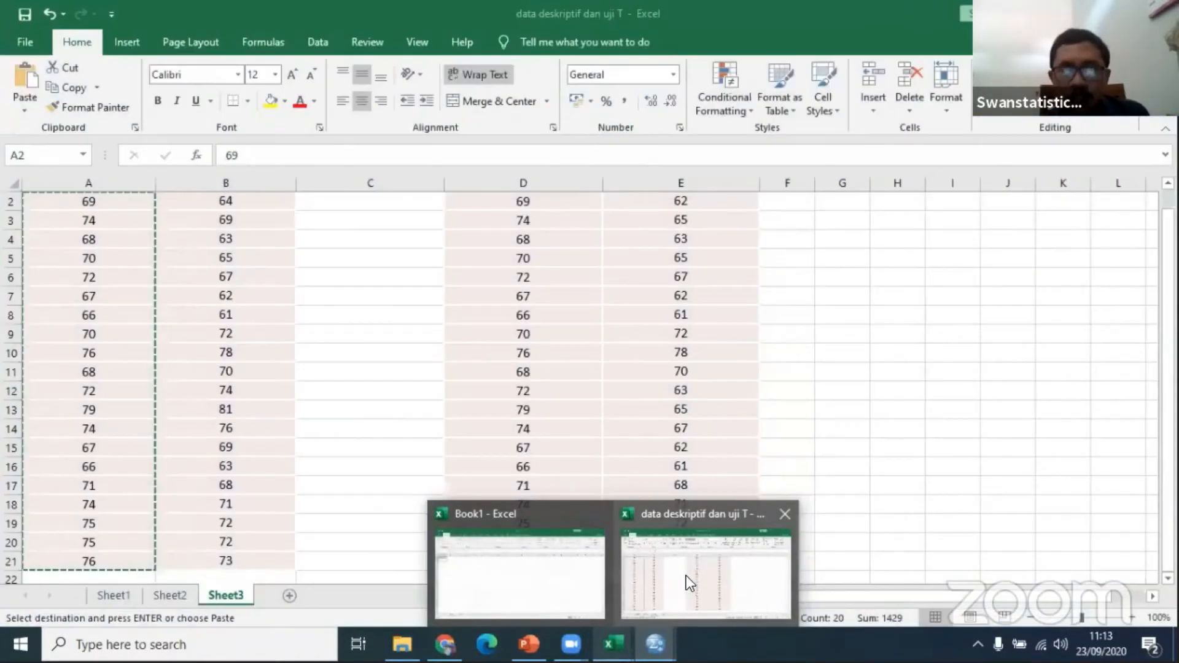
pyautogui.click(686, 576)
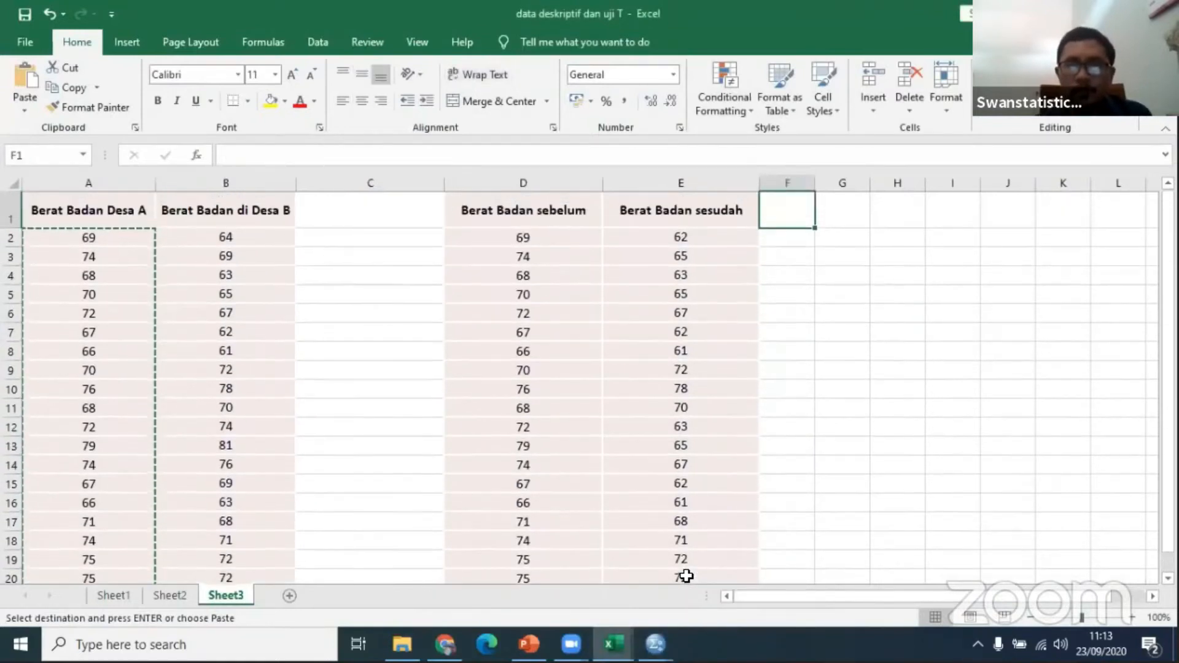
pyautogui.press('Right')
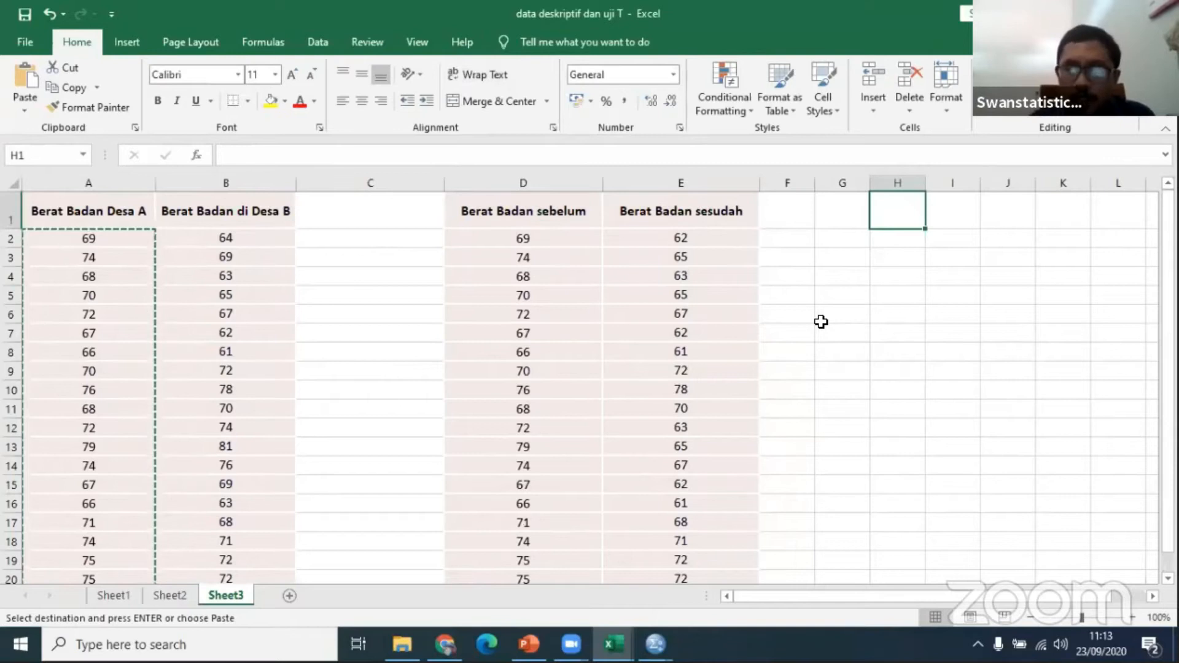
pyautogui.write('=')
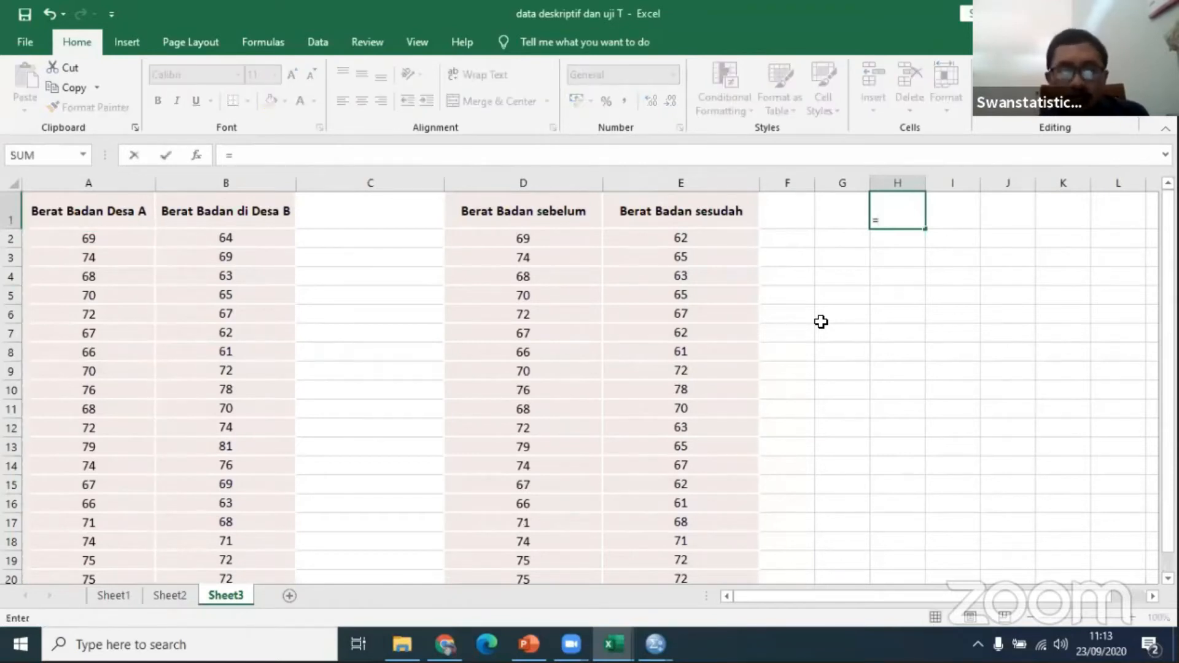
# Step: Switch to SPSS to check the One-Sample Test table in the output and the BBdesaA data in the Untitled2 dataset
pyautogui.moveTo(613, 644)
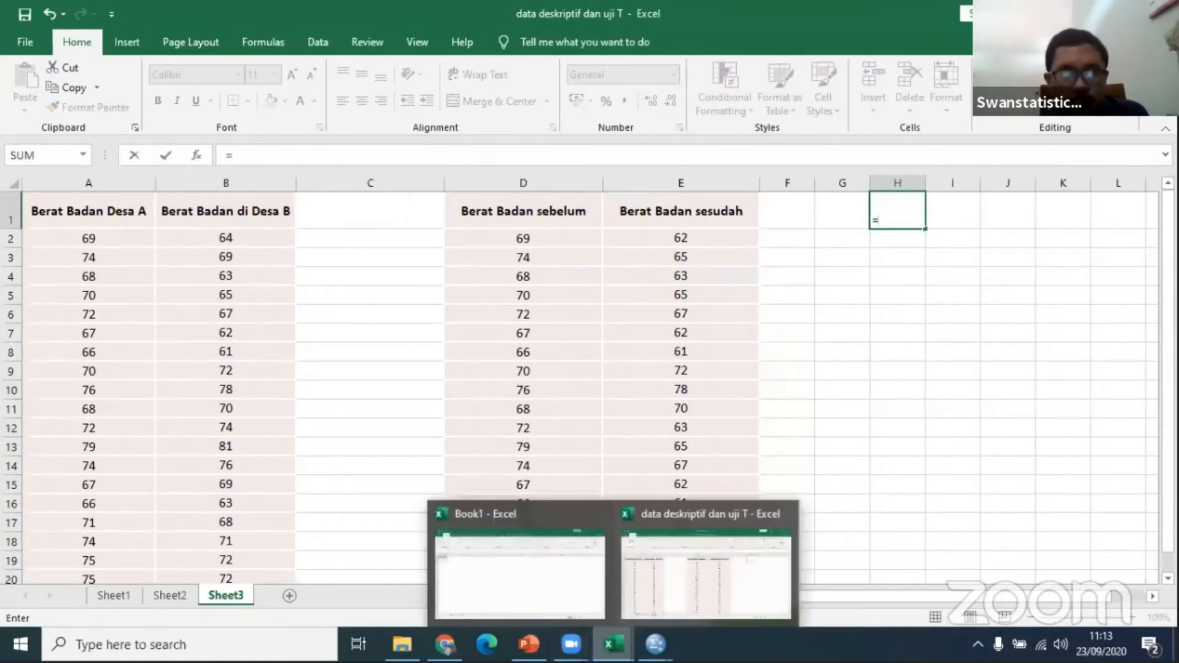
pyautogui.moveTo(654, 644)
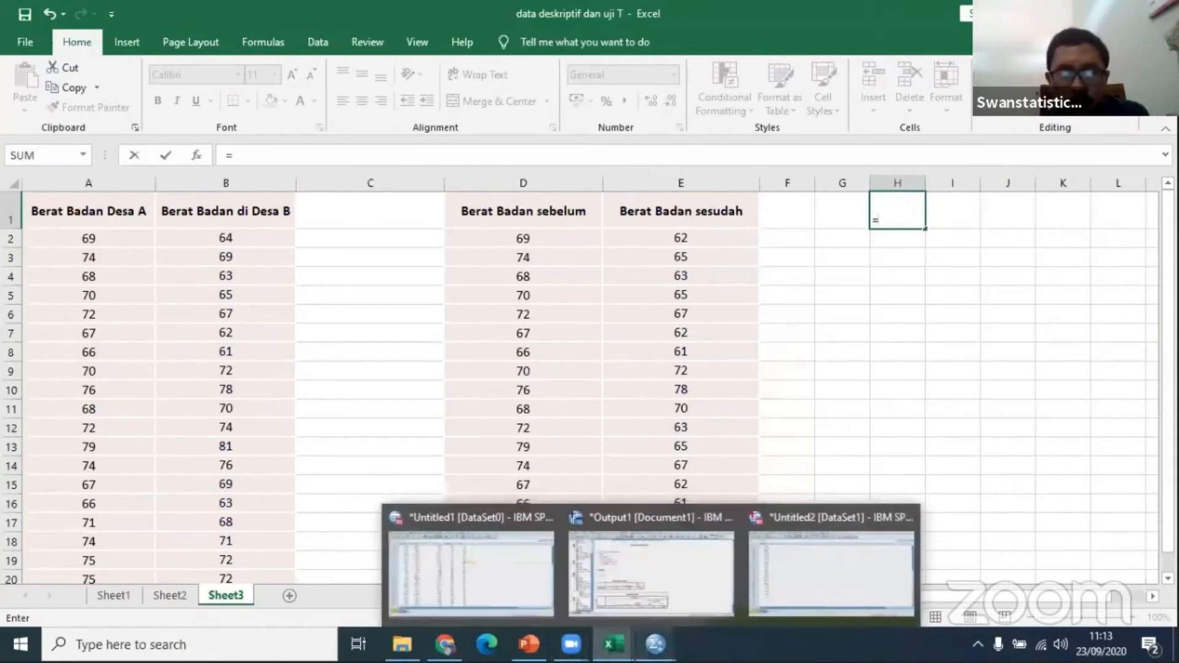
pyautogui.click(635, 596)
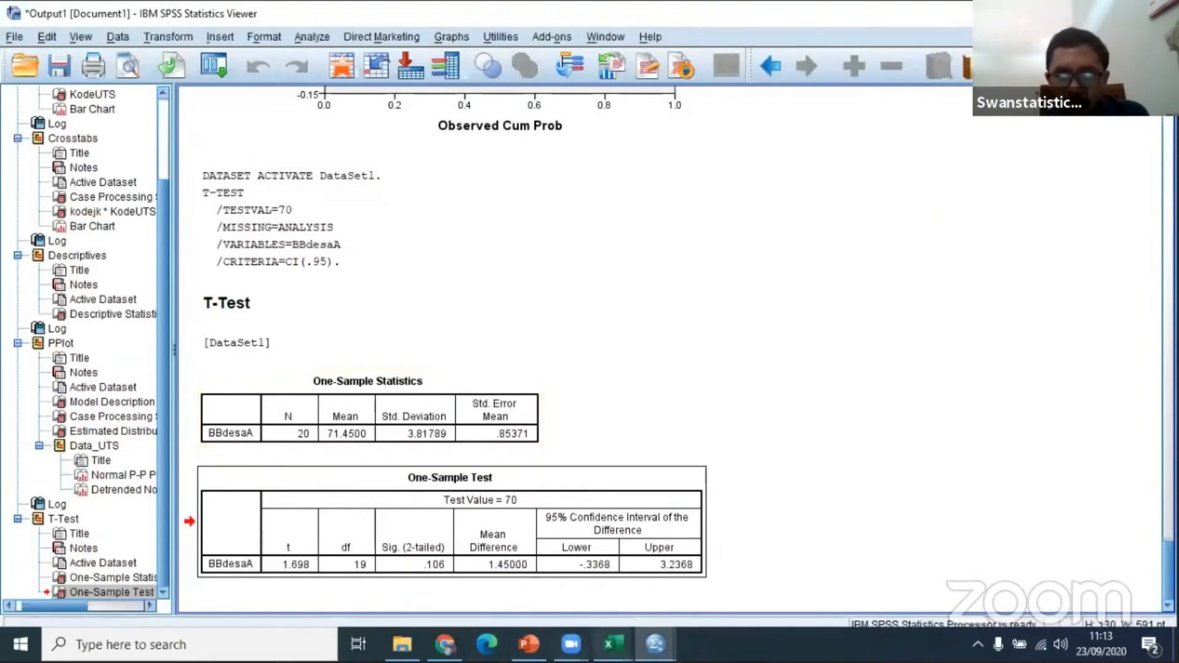
pyautogui.click(655, 645)
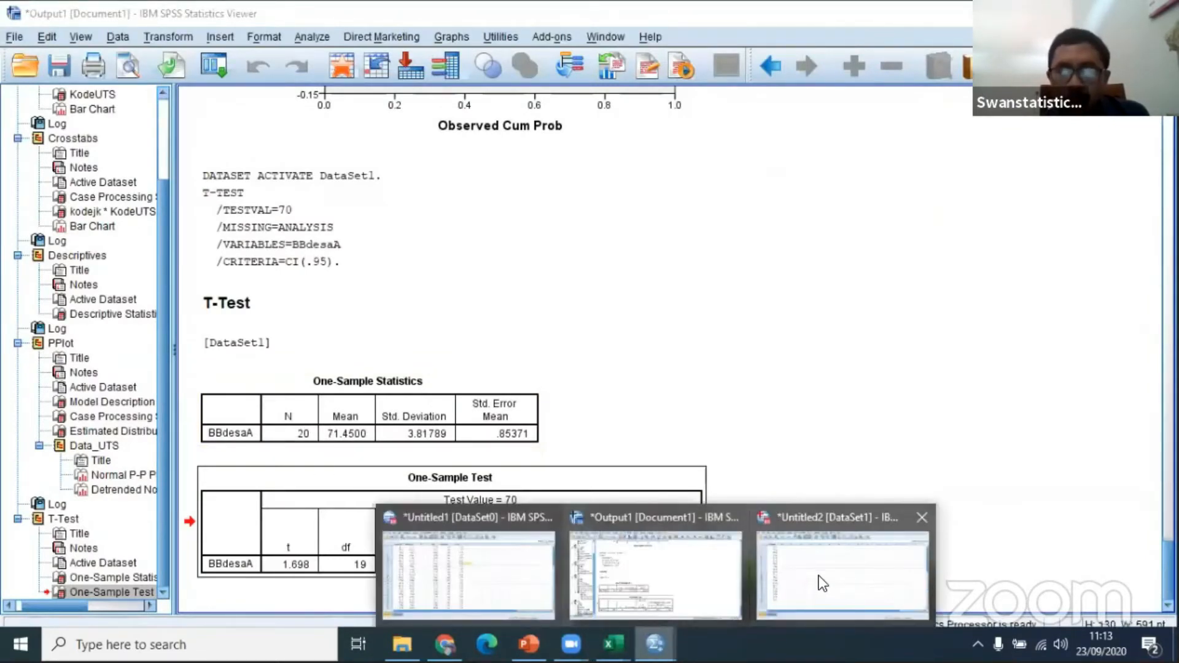
pyautogui.click(819, 576)
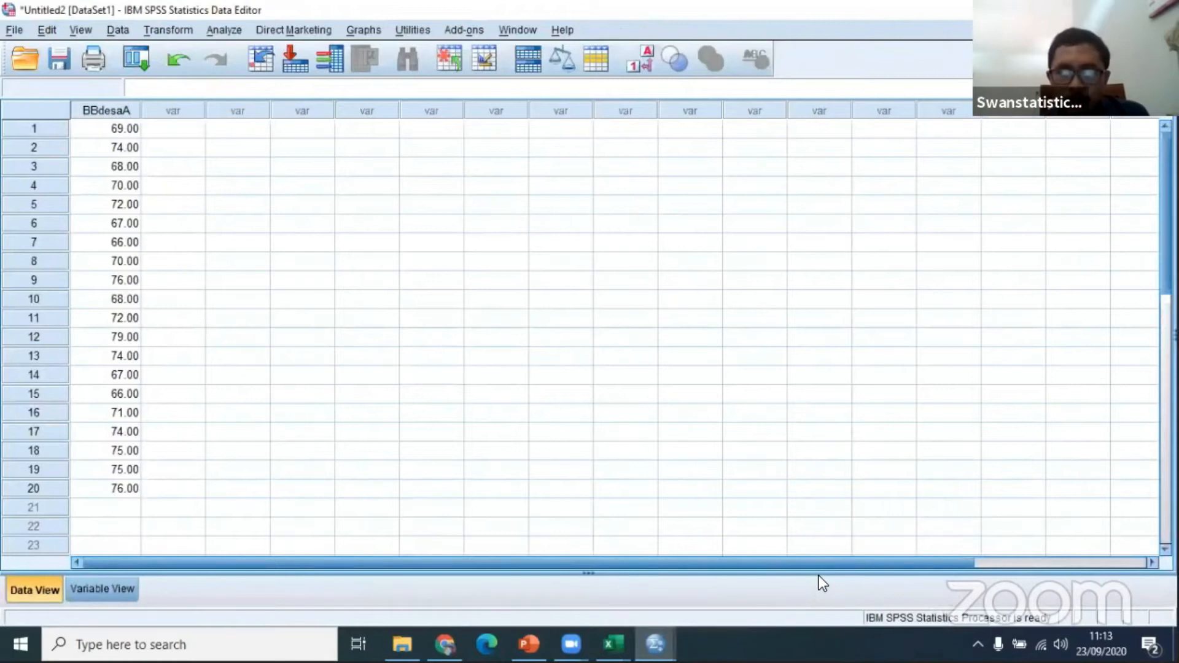
# Step: Return to the Excel workbook and choose the T.INV function for the formula in cell H1
pyautogui.hotkey('alt', 'Tab')
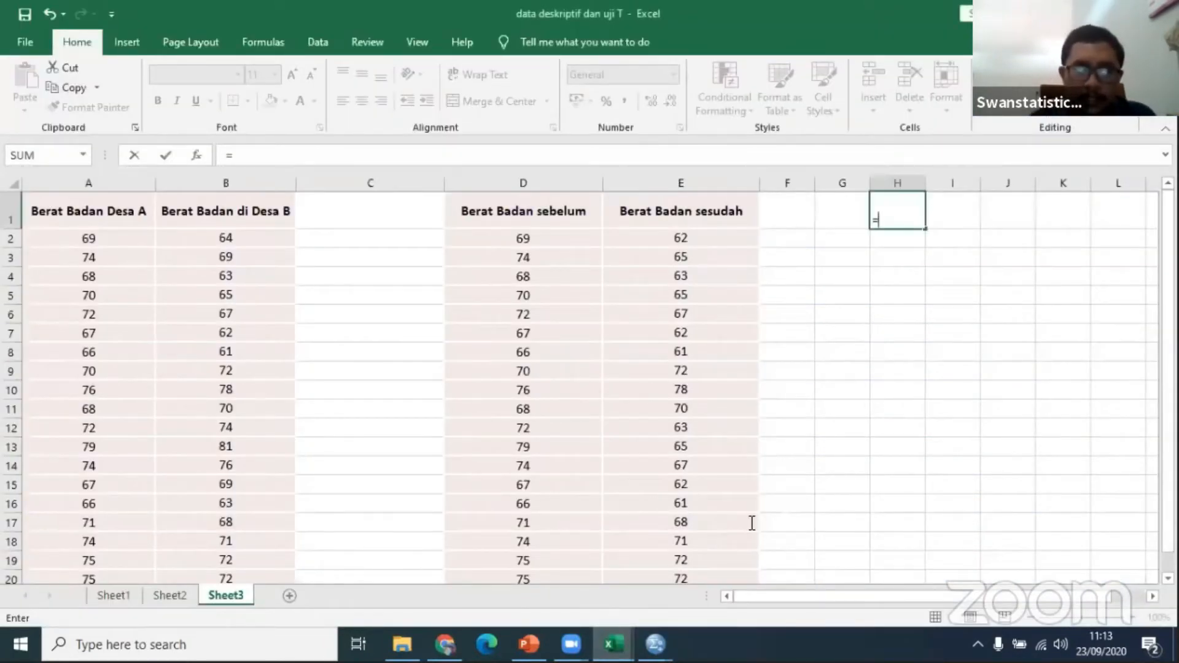
pyautogui.write('tin')
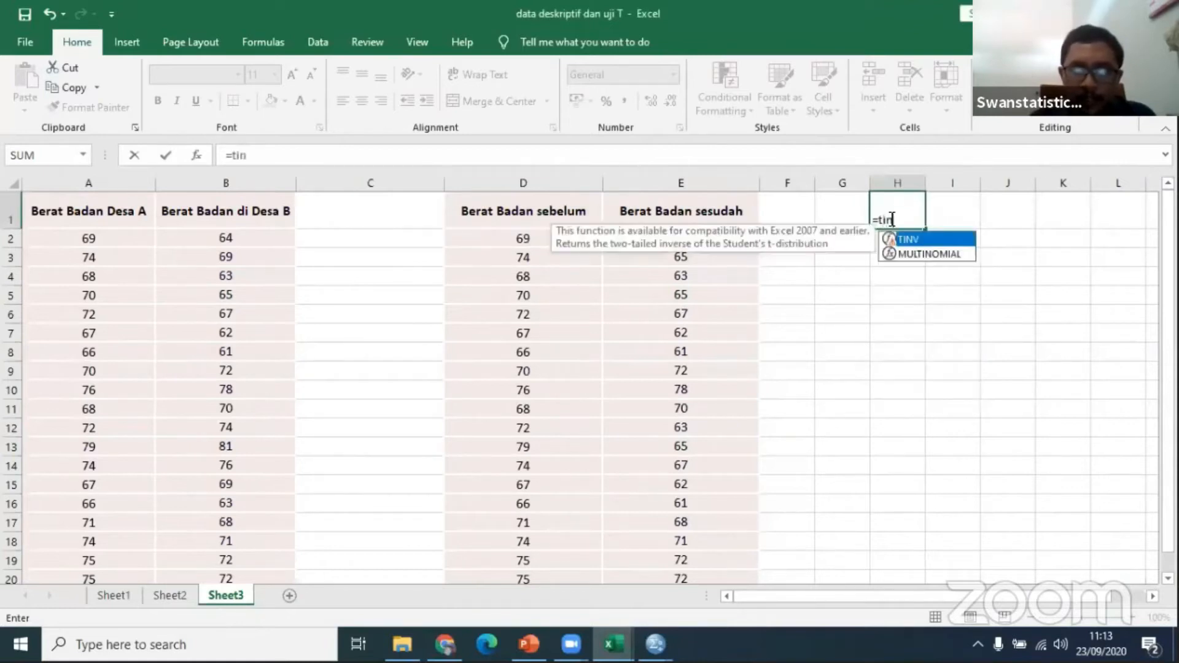
pyautogui.press('BackSpace')
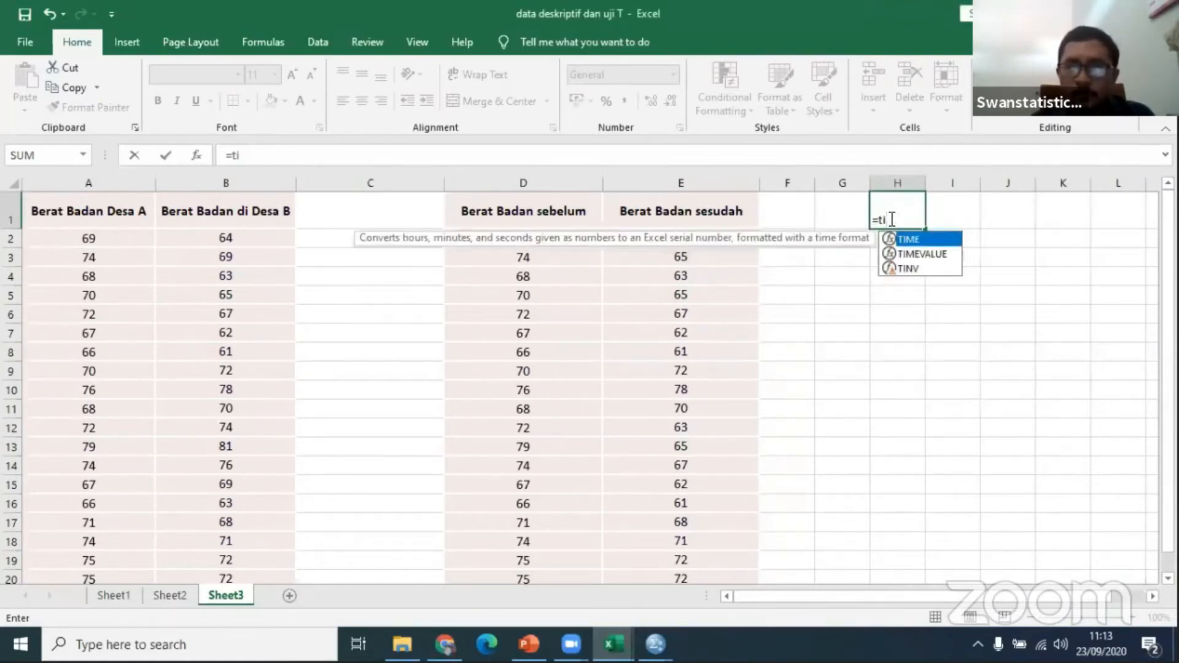
pyautogui.press('BackSpace')
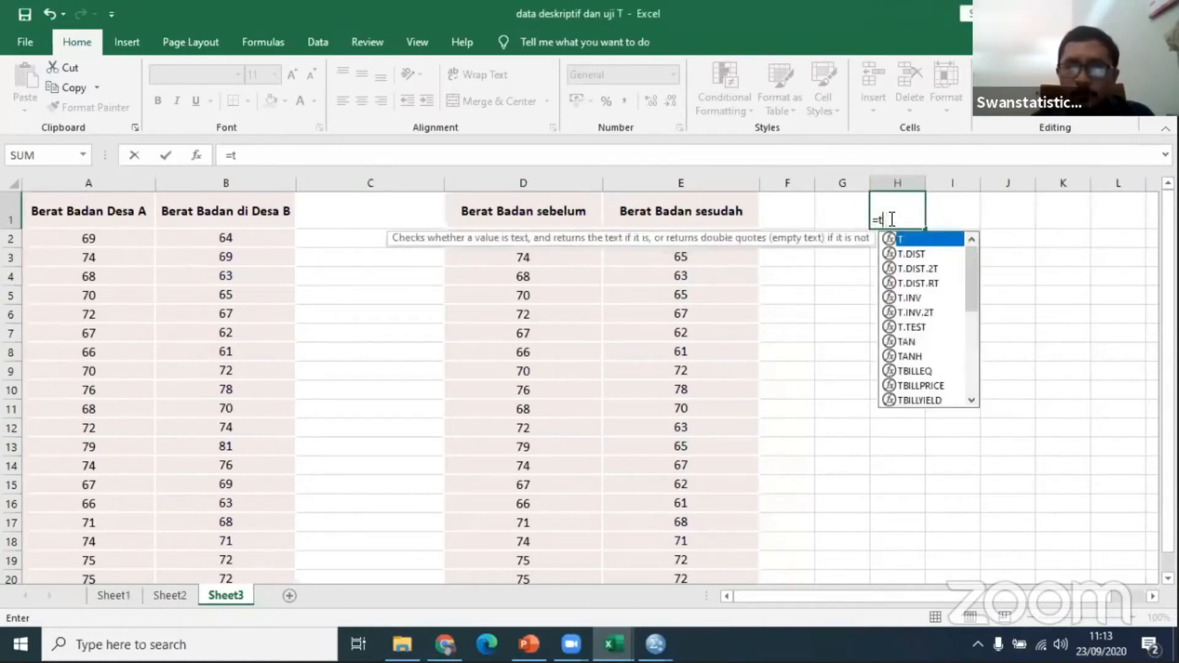
pyautogui.click(913, 298)
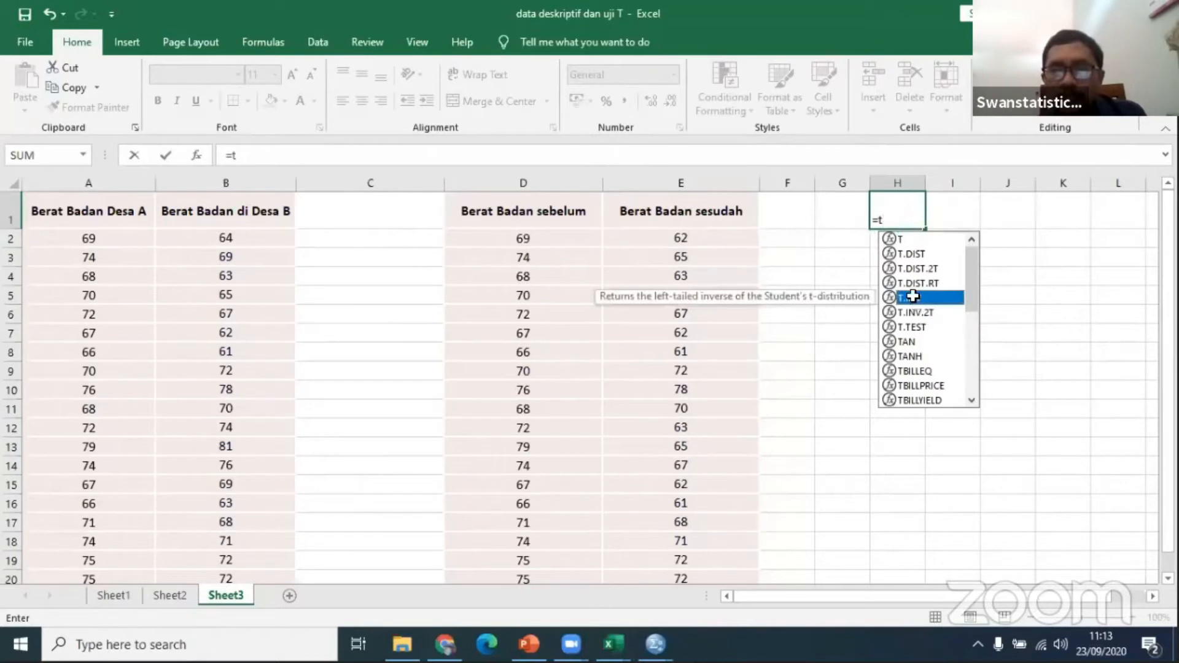
pyautogui.doubleClick(913, 298)
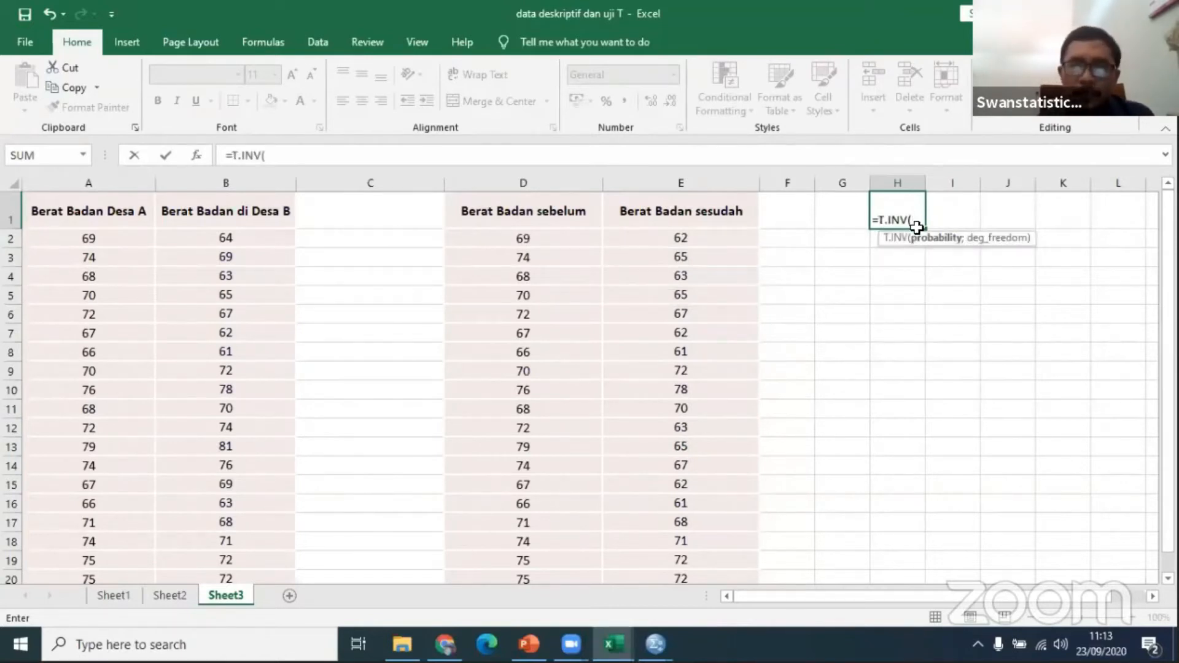
# Step: Complete the T.INV formula in cell H1 with a probability of 0.05 and 19 degrees of freedom
pyautogui.write('0')
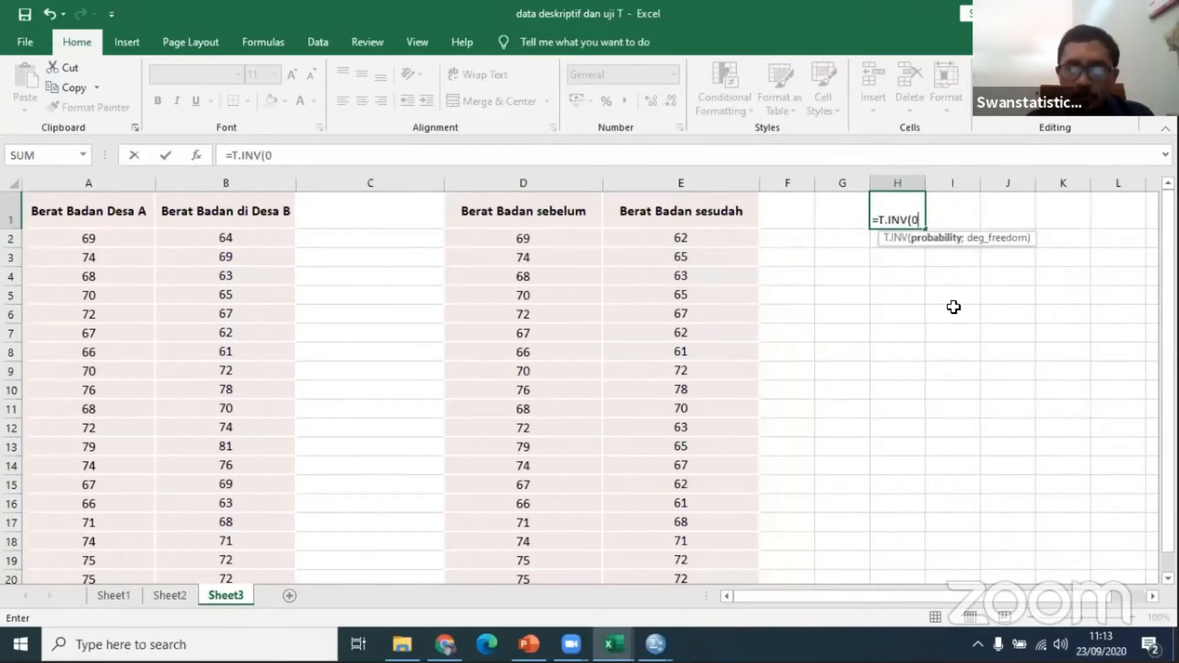
pyautogui.write('.05')
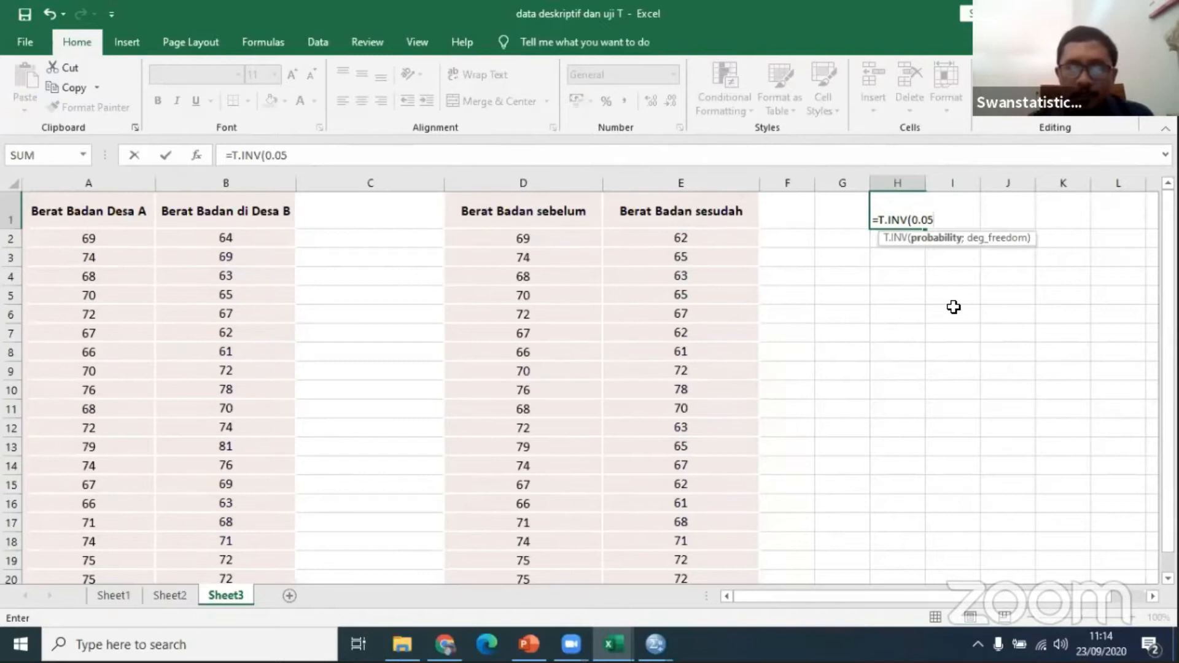
pyautogui.write(';')
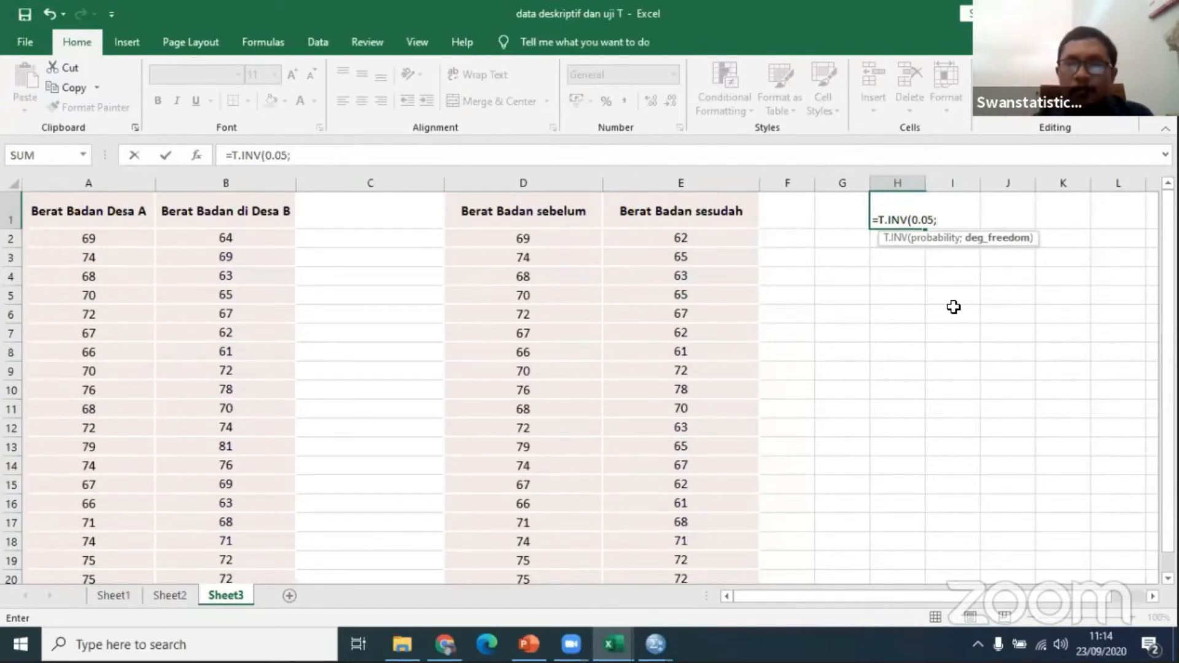
pyautogui.write('19')
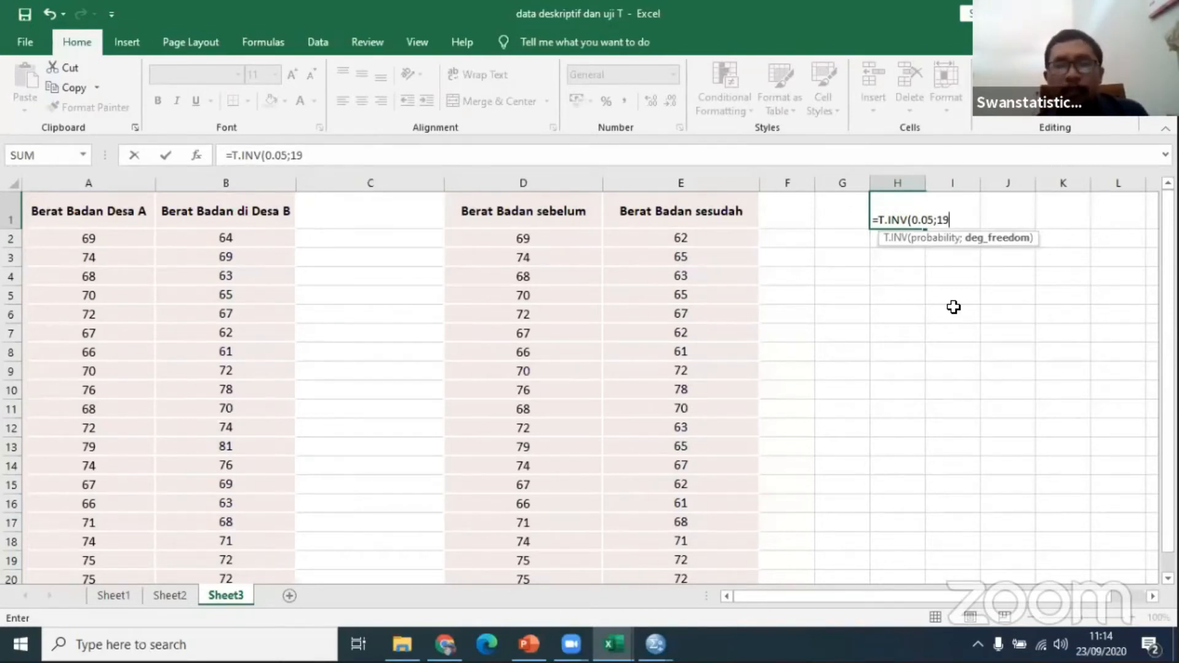
pyautogui.write(')')
pyautogui.press('Return')
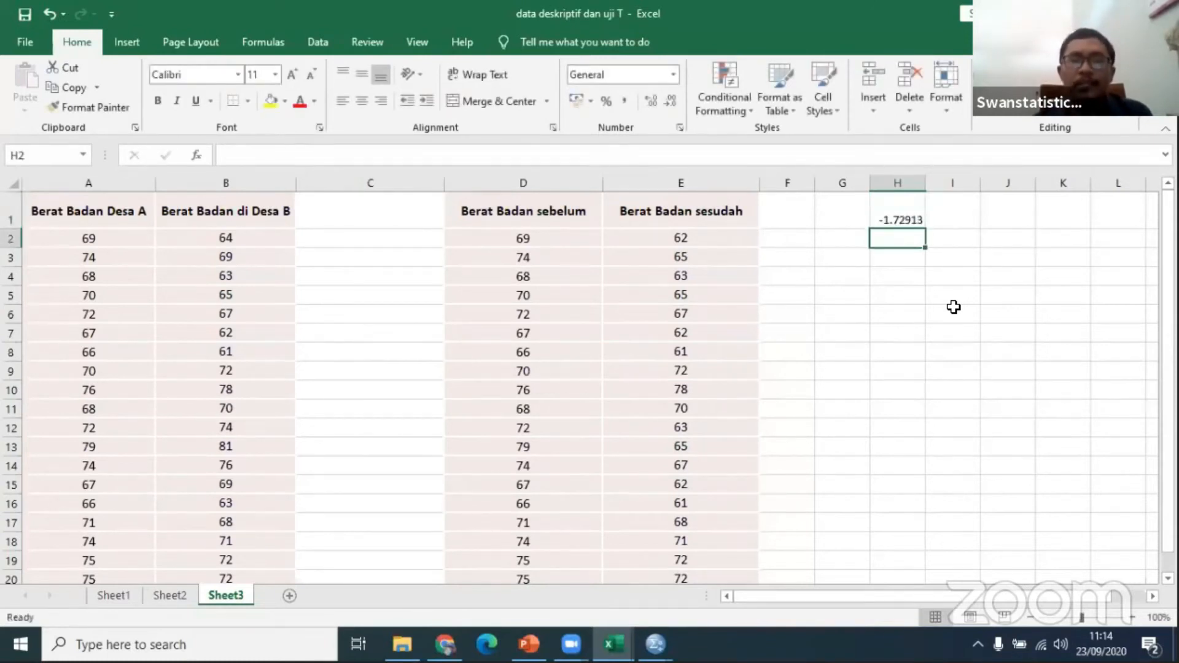
pyautogui.press('Up')
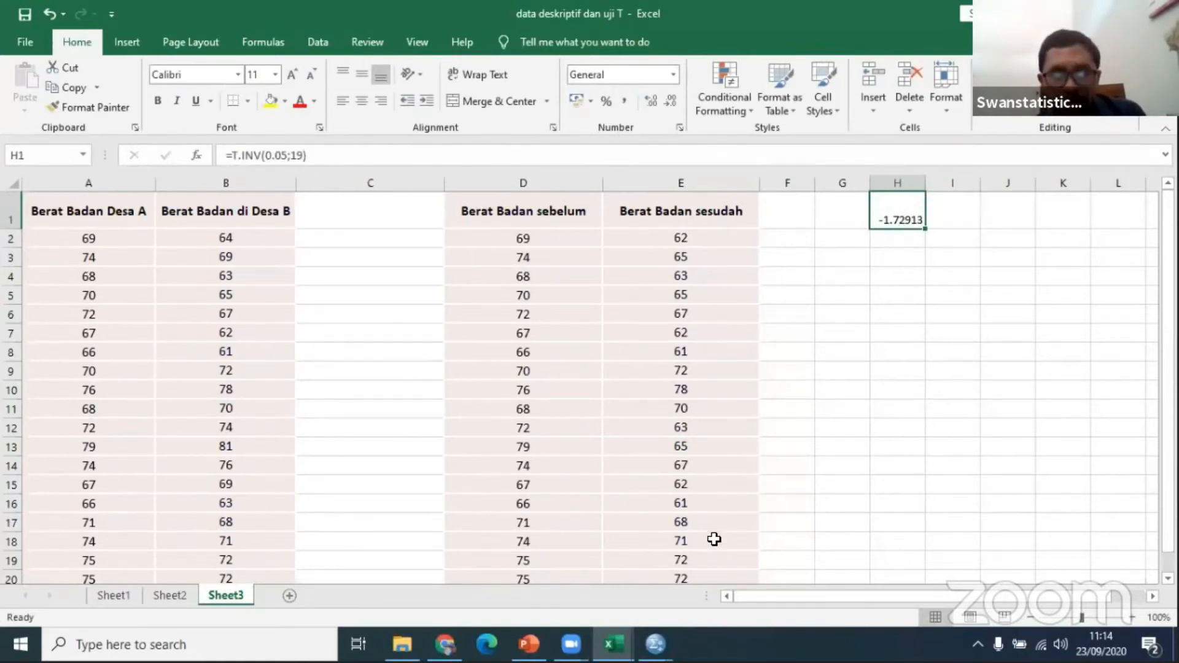
# Step: Switch back to the SPSS output and compare the t value in the One-Sample Test table with the critical value from Excel
pyautogui.moveTo(656, 644)
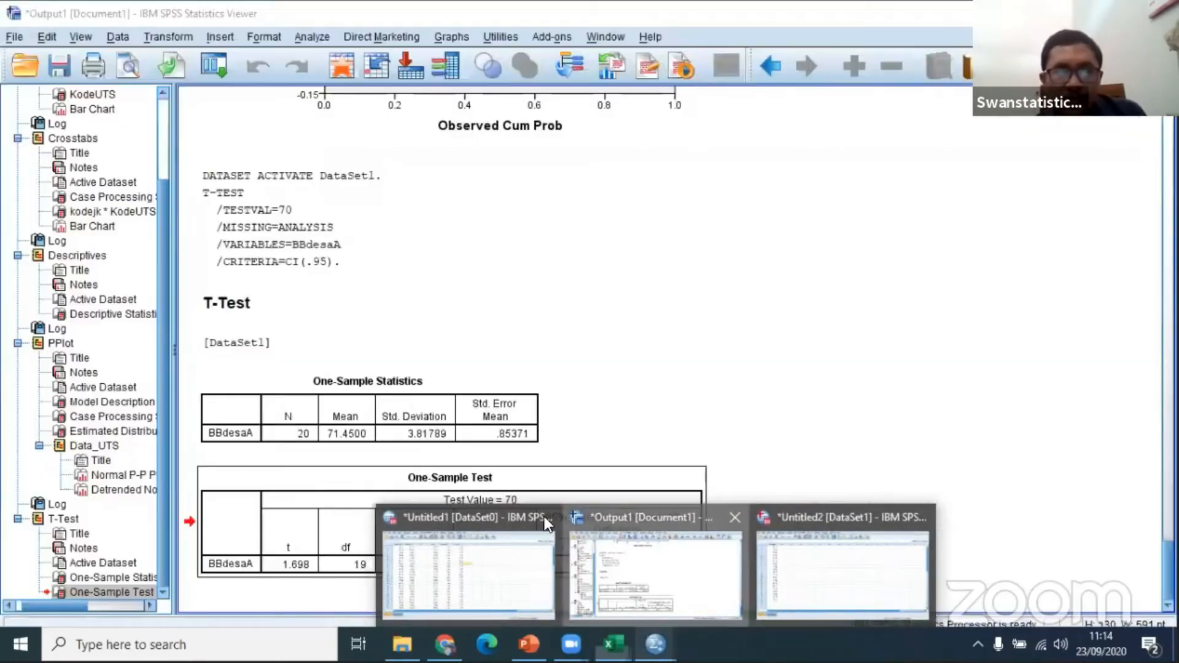
pyautogui.click(578, 527)
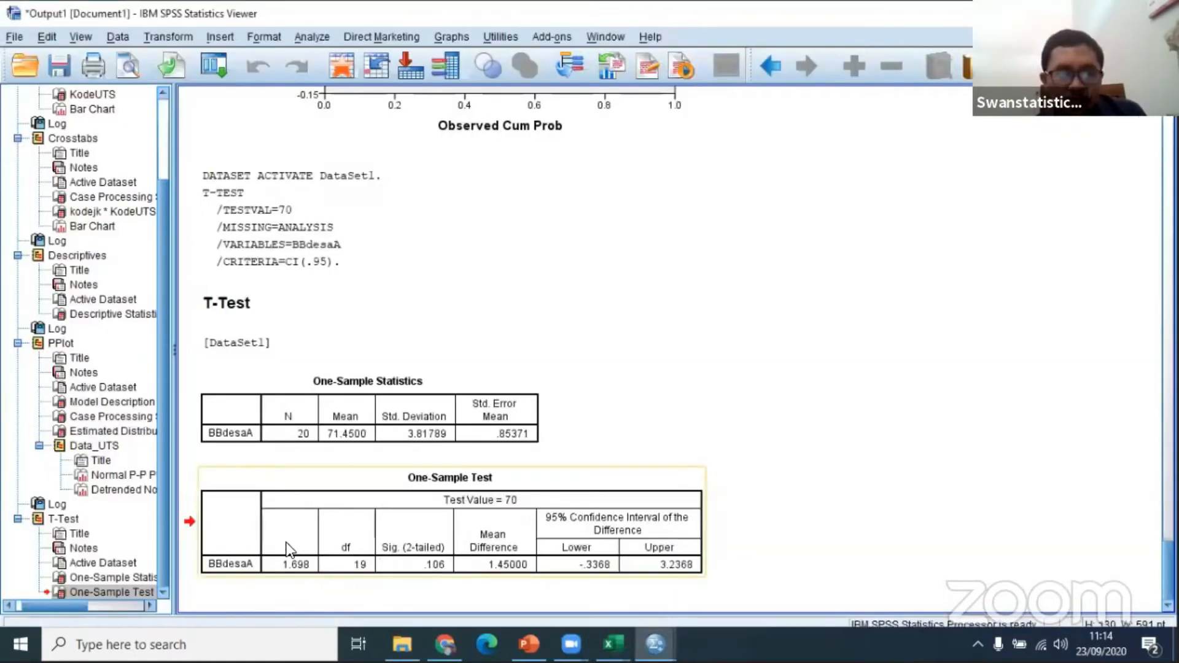
pyautogui.click(298, 572)
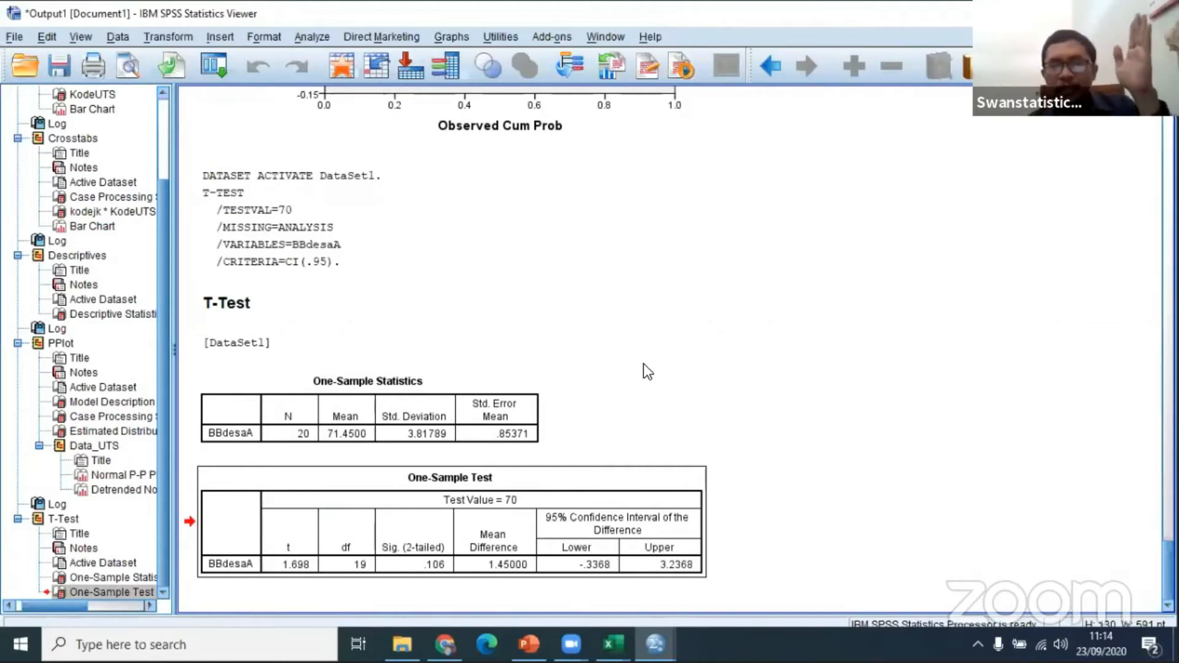
pyautogui.click(209, 505)
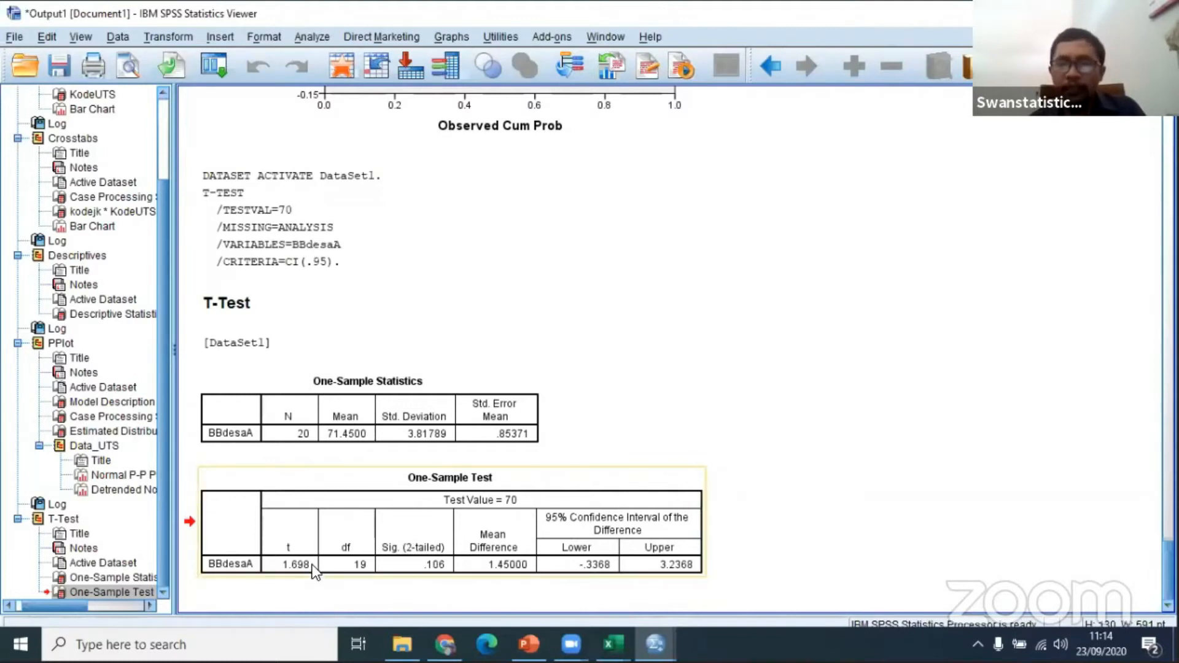